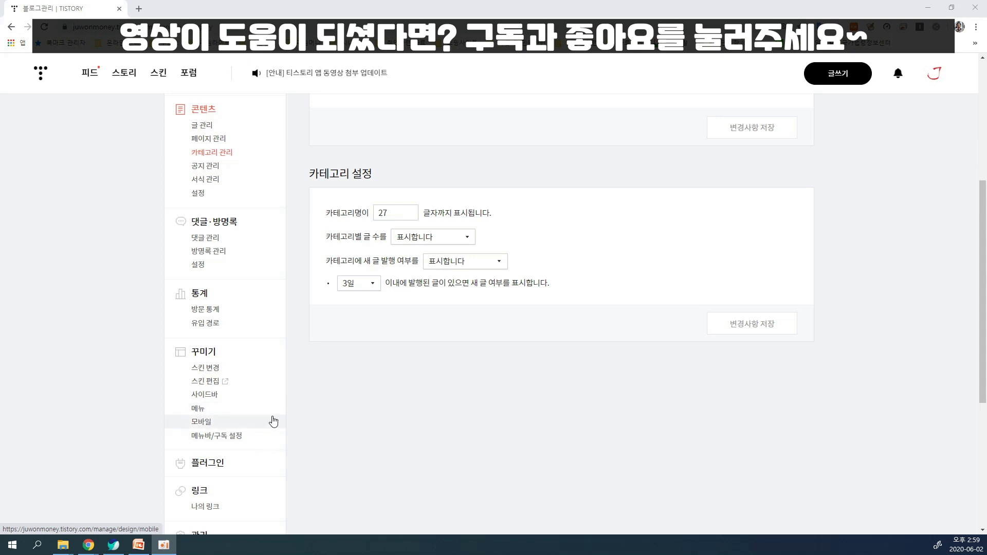
Step: Review the blog's category list on the category management page
{"action": "scroll", "coordinate": [308, 408], "scroll_direction": "up", "scroll_amount": 4}
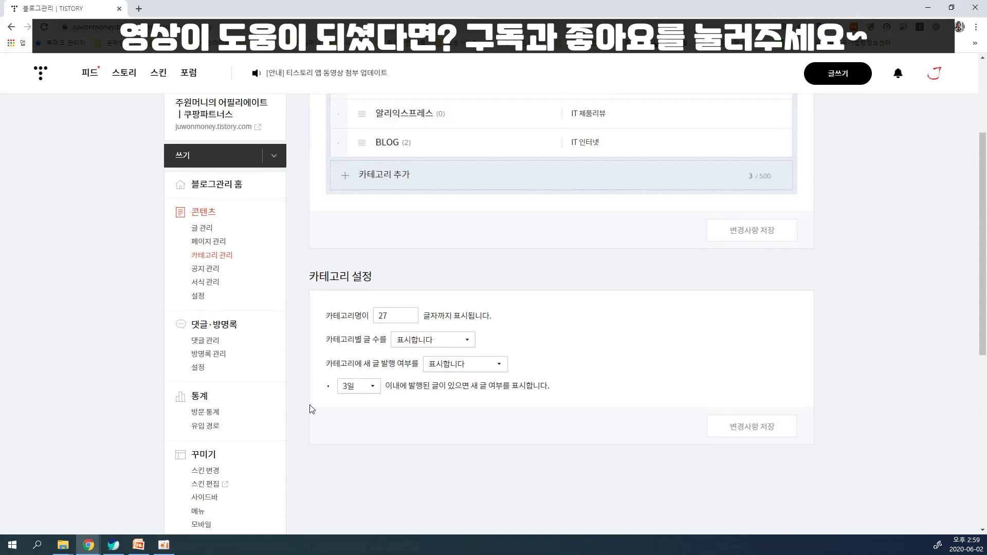
{"action": "scroll", "coordinate": [308, 406], "scroll_direction": "up", "scroll_amount": 1}
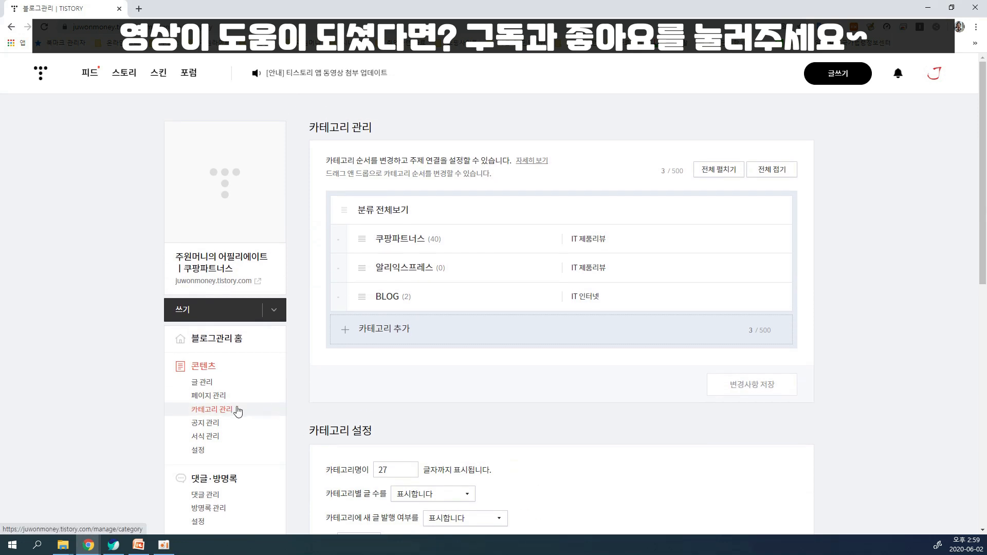
{"action": "mouse_move", "coordinate": [391, 250]}
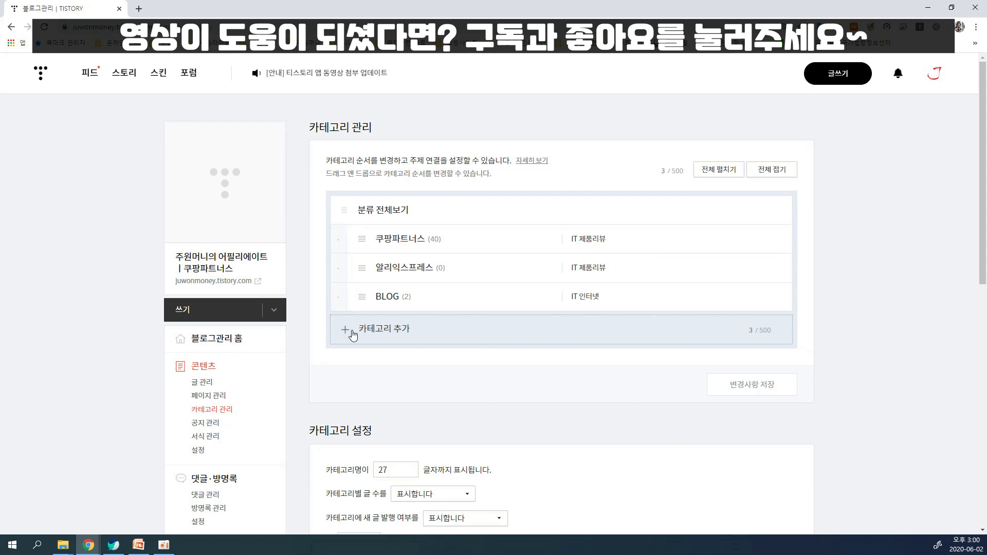
Step: Open the blog's menu (메뉴) management page and look over its menu items
{"action": "scroll", "coordinate": [319, 350], "scroll_direction": "down", "scroll_amount": 6}
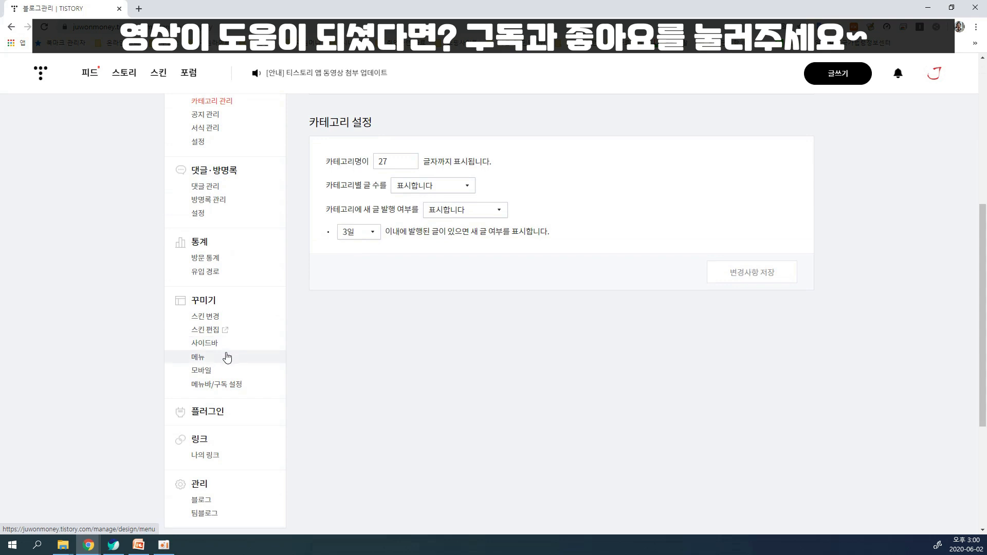
{"action": "left_click", "coordinate": [226, 355]}
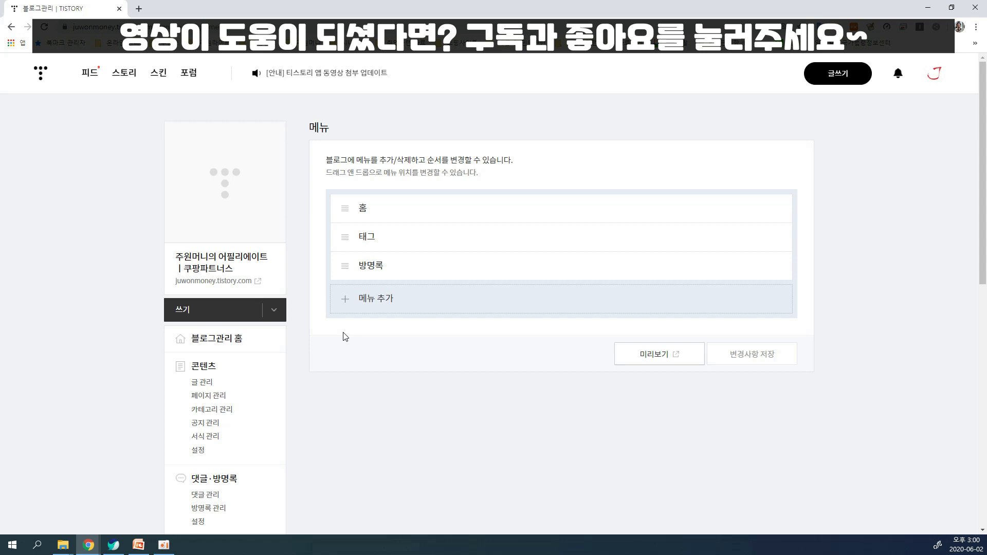
{"action": "scroll", "coordinate": [333, 349], "scroll_direction": "down", "scroll_amount": 5}
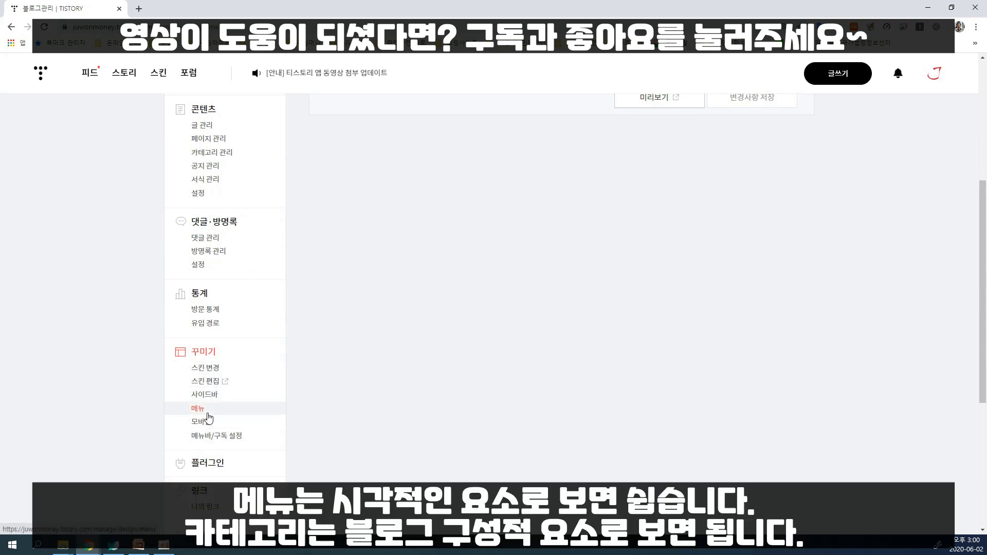
{"action": "left_click", "coordinate": [207, 414]}
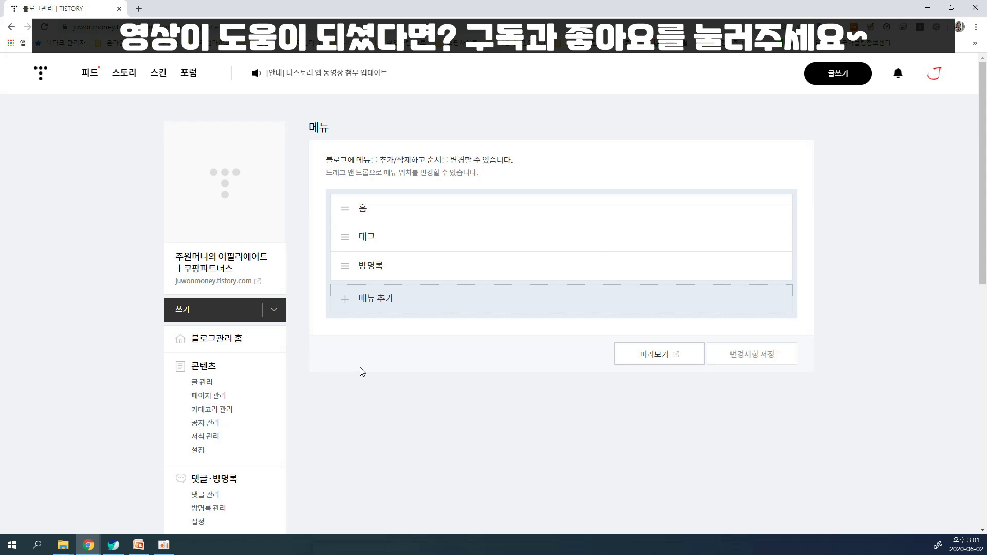
{"action": "mouse_move", "coordinate": [367, 218]}
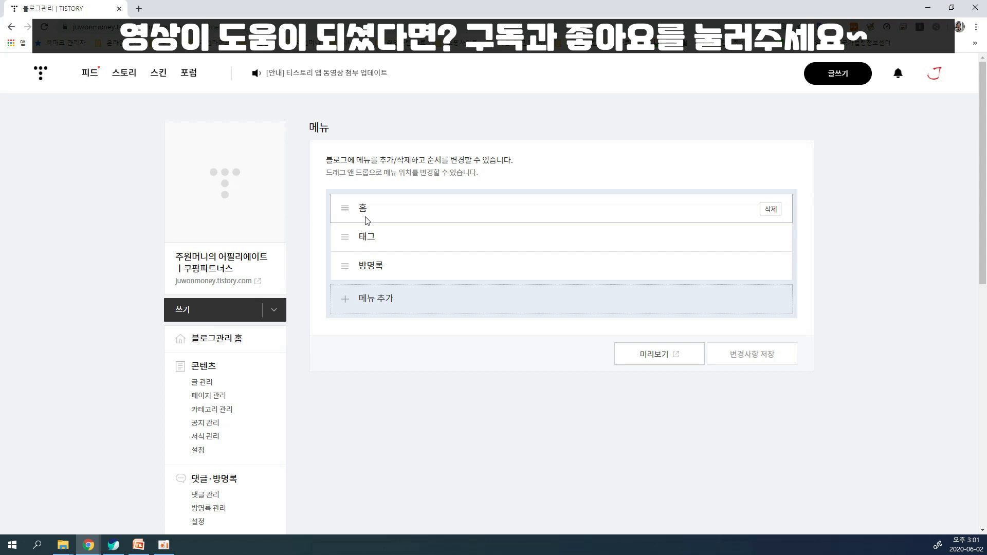
{"action": "mouse_move", "coordinate": [391, 268]}
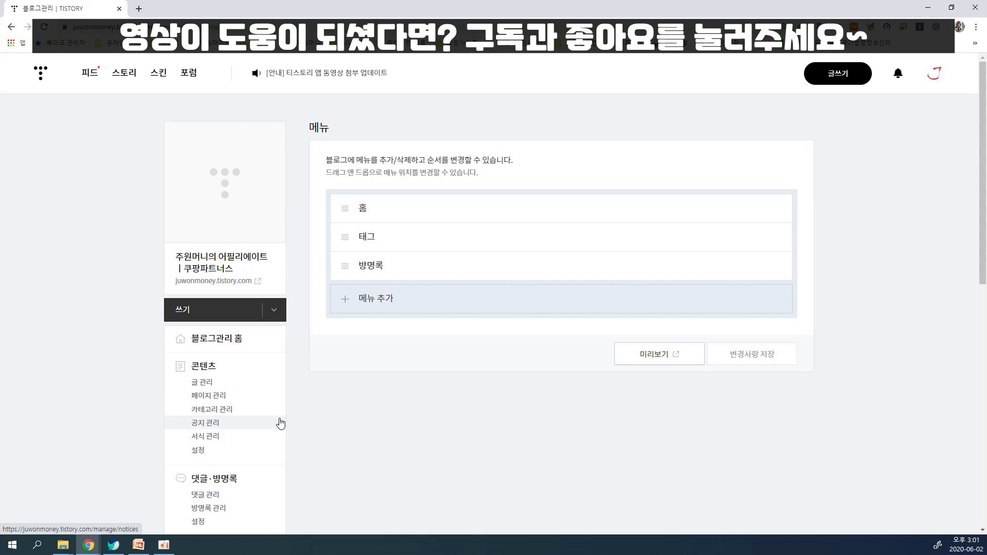
Step: Open the skin change (스킨 변경) page and look over the available skins
{"action": "scroll", "coordinate": [280, 423], "scroll_direction": "down", "scroll_amount": 2}
{"action": "scroll", "coordinate": [273, 421], "scroll_direction": "down", "scroll_amount": 1}
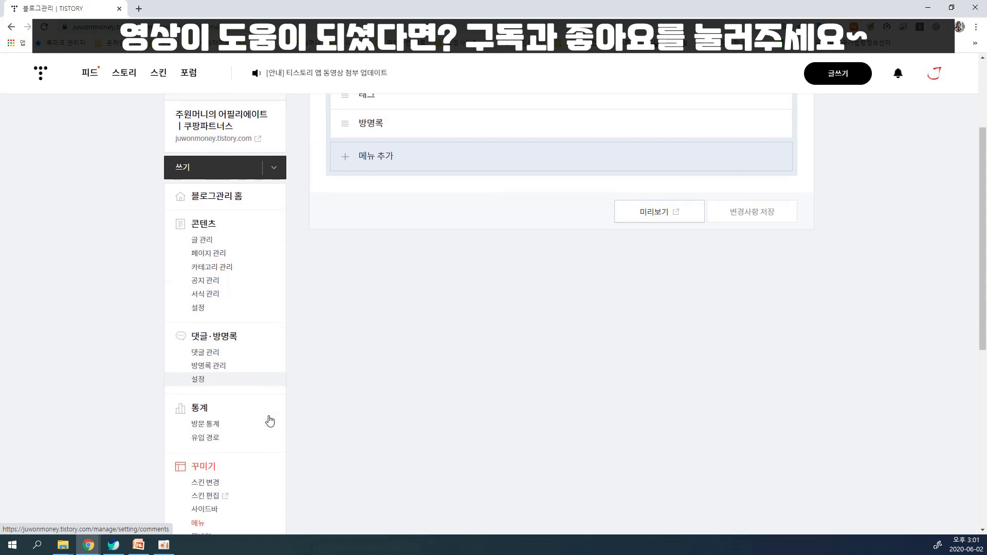
{"action": "scroll", "coordinate": [236, 411], "scroll_direction": "down", "scroll_amount": 1}
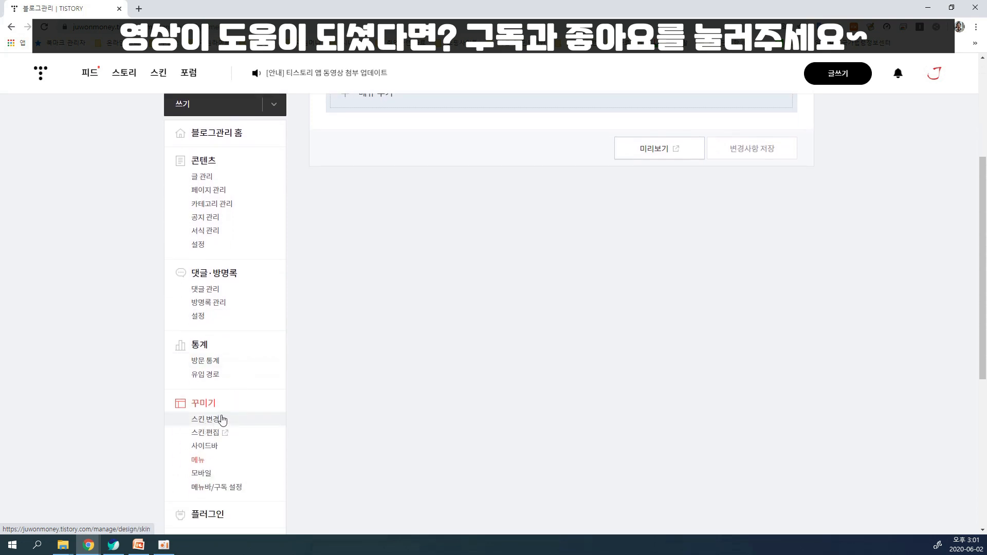
{"action": "left_click", "coordinate": [206, 421]}
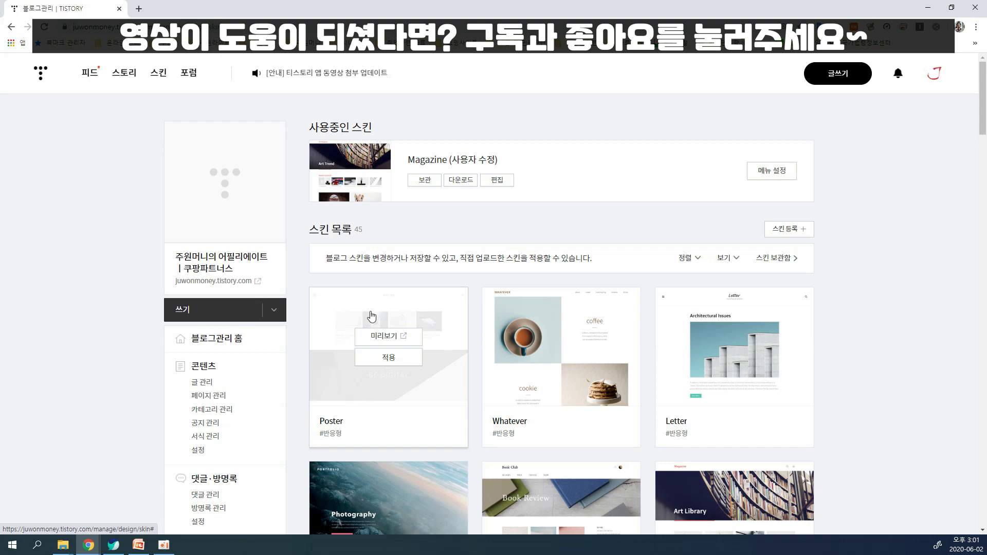
{"action": "mouse_move", "coordinate": [785, 375]}
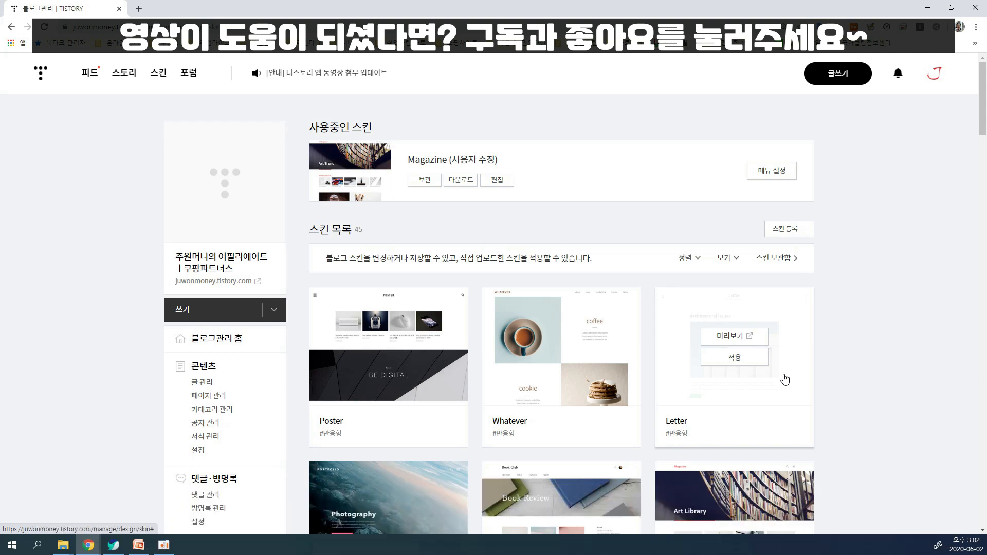
{"action": "scroll", "coordinate": [785, 379], "scroll_direction": "down", "scroll_amount": 1}
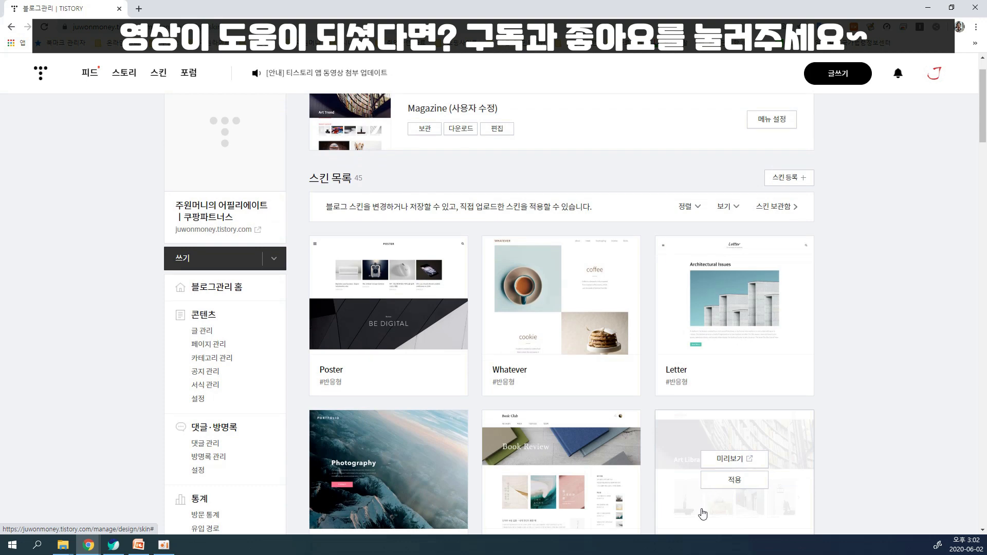
{"action": "scroll", "coordinate": [756, 504], "scroll_direction": "down", "scroll_amount": 1}
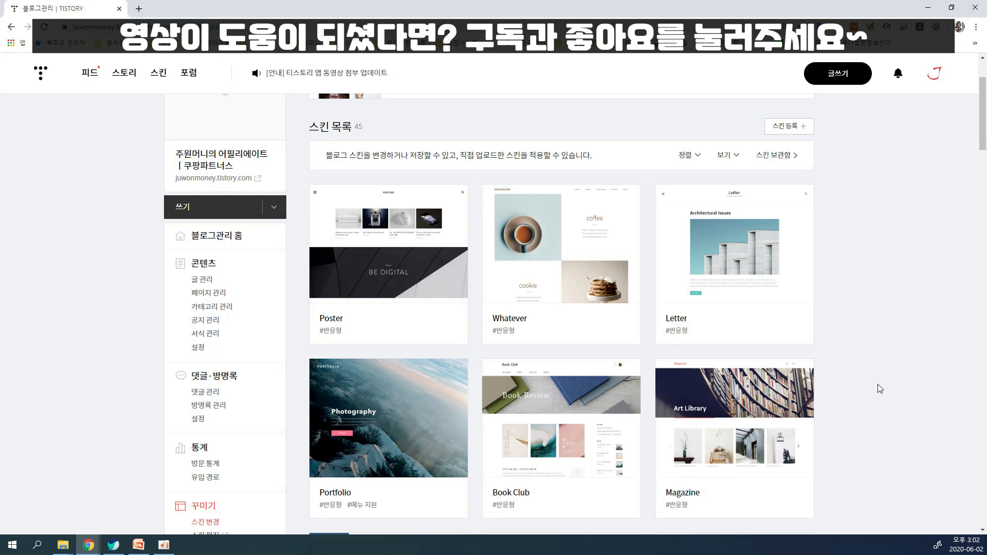
Step: Preview the blog with the Poster skin and look through its whole post list
{"action": "mouse_move", "coordinate": [422, 299]}
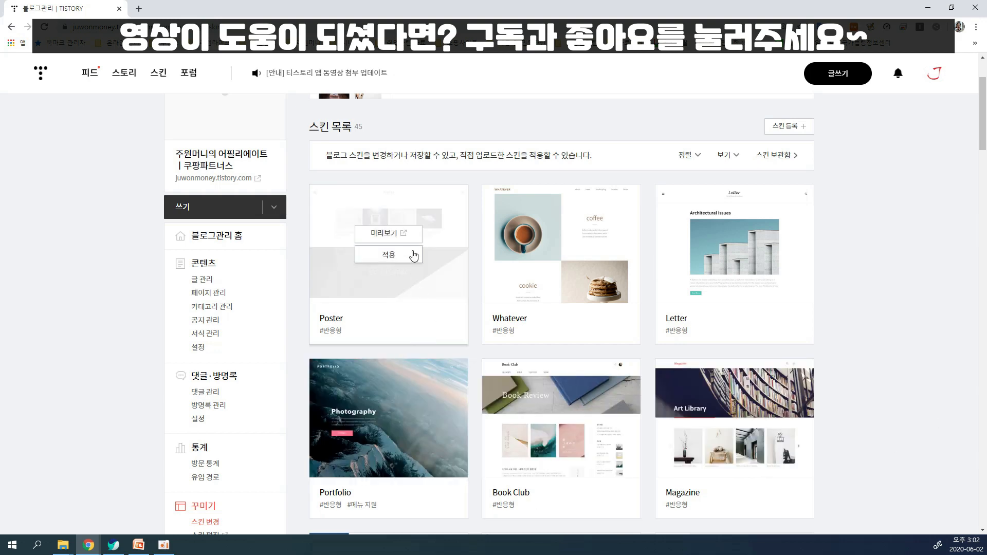
{"action": "mouse_move", "coordinate": [668, 288]}
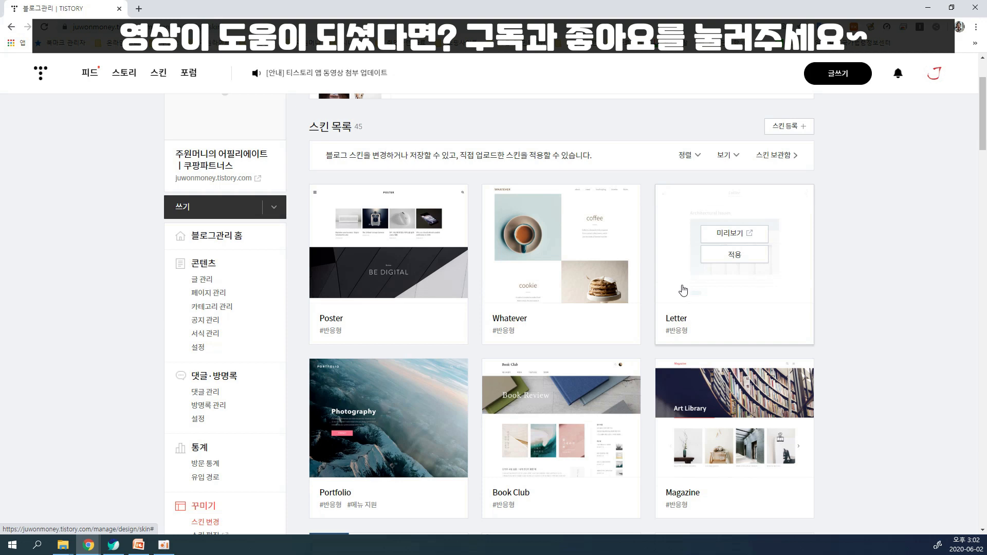
{"action": "mouse_move", "coordinate": [520, 330]}
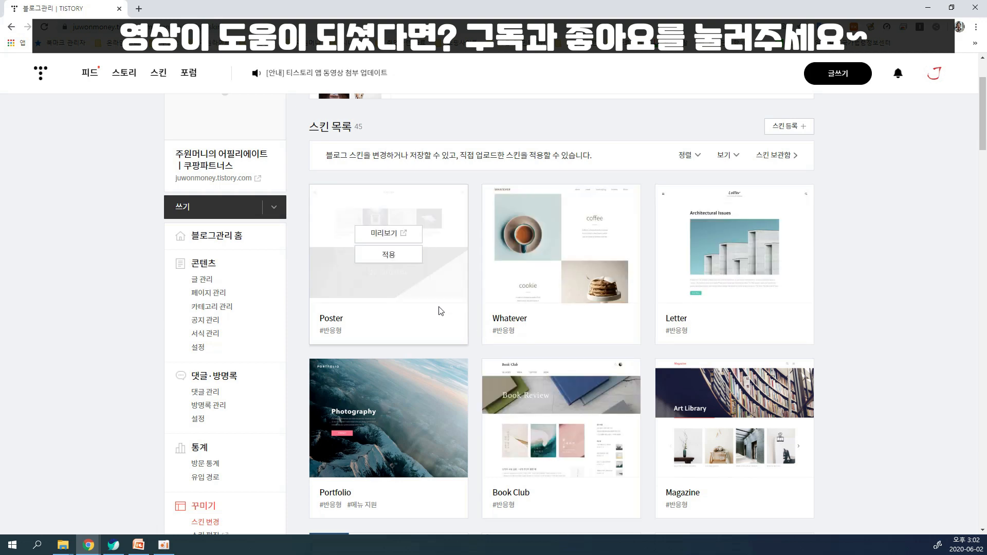
{"action": "left_click", "coordinate": [375, 242]}
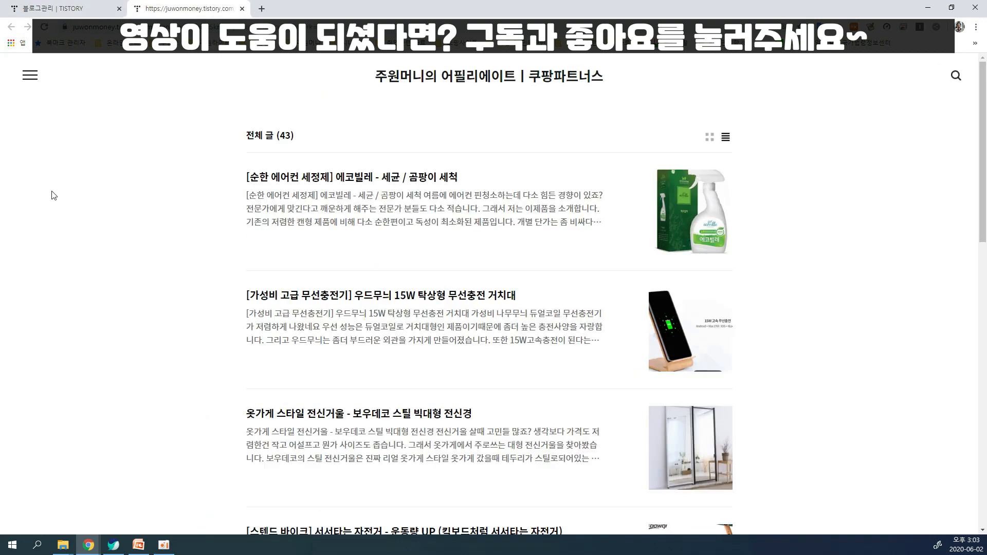
{"action": "scroll", "coordinate": [370, 200], "scroll_direction": "down", "scroll_amount": 6}
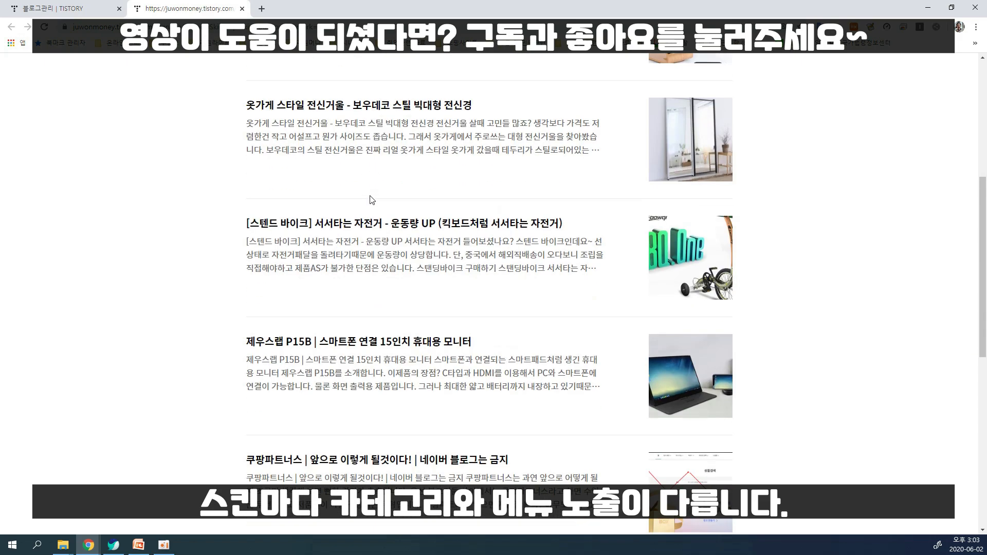
{"action": "scroll", "coordinate": [372, 200], "scroll_direction": "down", "scroll_amount": 9}
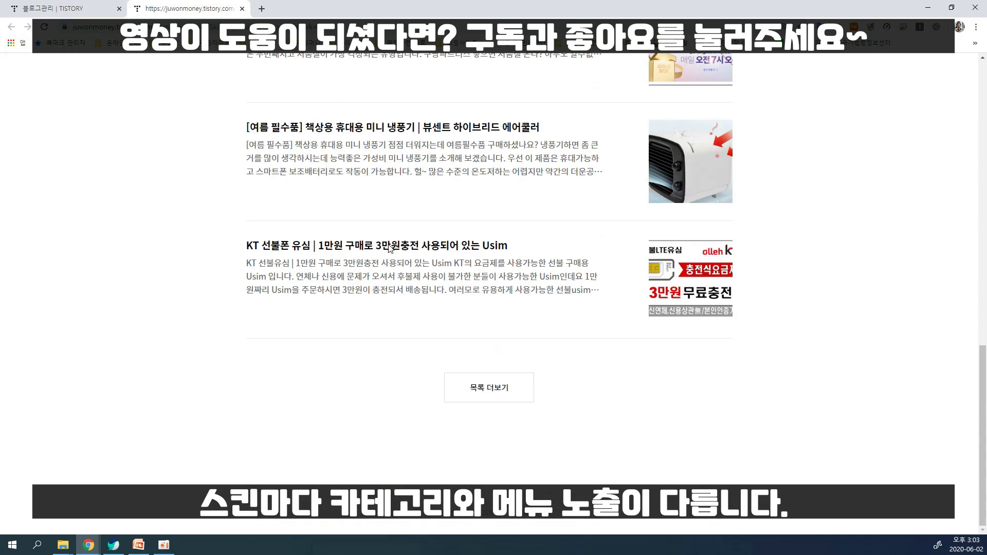
{"action": "triple_click", "coordinate": [350, 249]}
{"action": "left_click", "coordinate": [352, 251]}
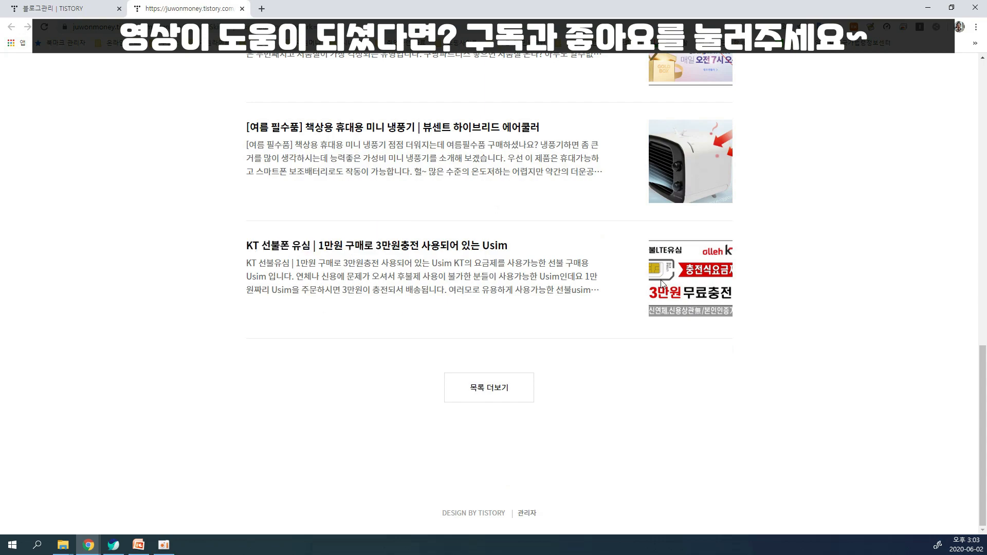
{"action": "scroll", "coordinate": [495, 351], "scroll_direction": "up", "scroll_amount": 10}
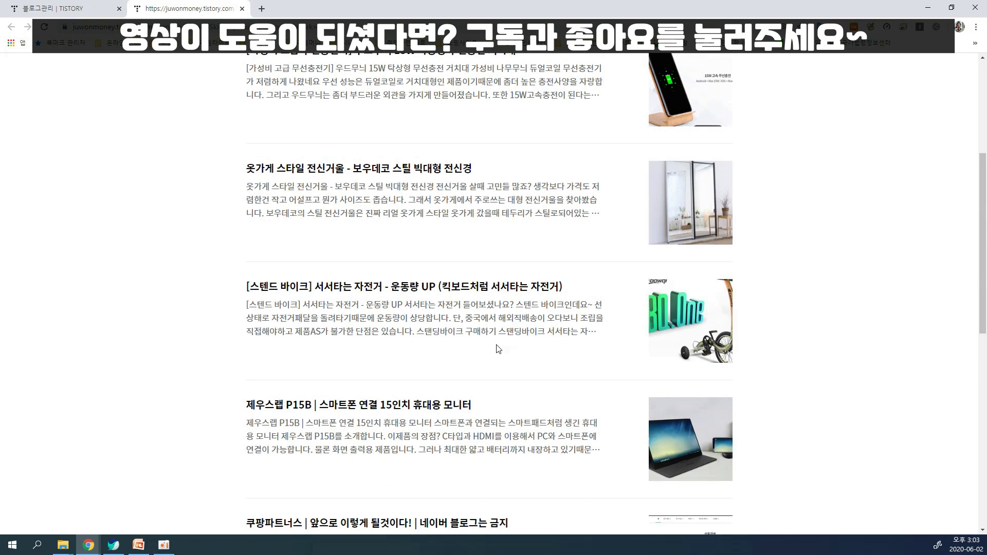
{"action": "scroll", "coordinate": [498, 349], "scroll_direction": "up", "scroll_amount": 5}
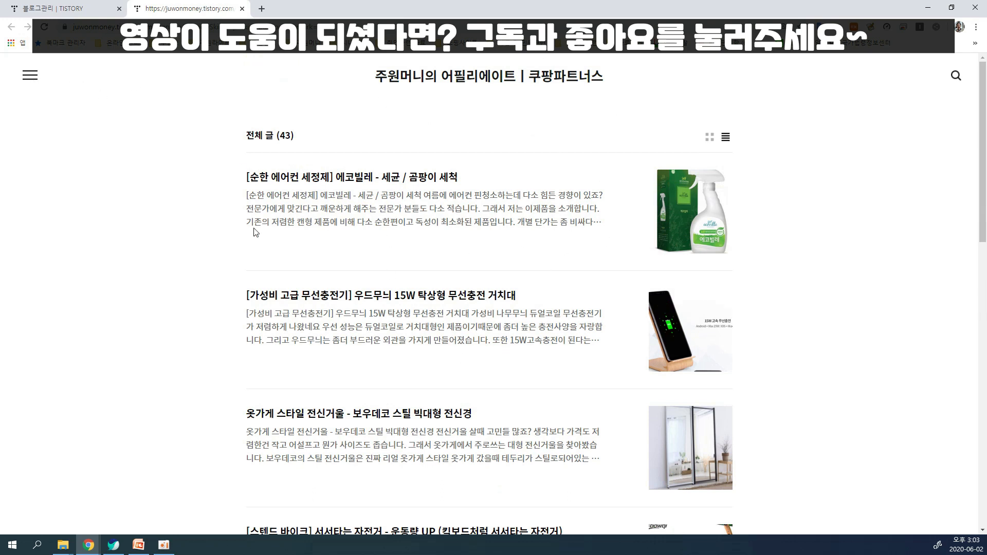
Step: Check how the Poster preview shows the categories in its side menu, look through the posts again and close the preview
{"action": "left_click", "coordinate": [30, 77]}
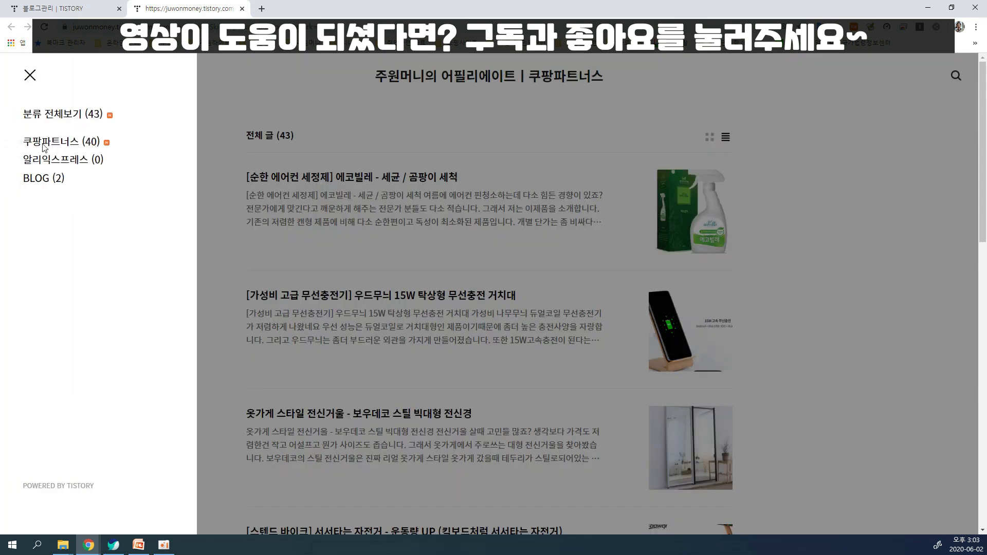
{"action": "left_click", "coordinate": [723, 112]}
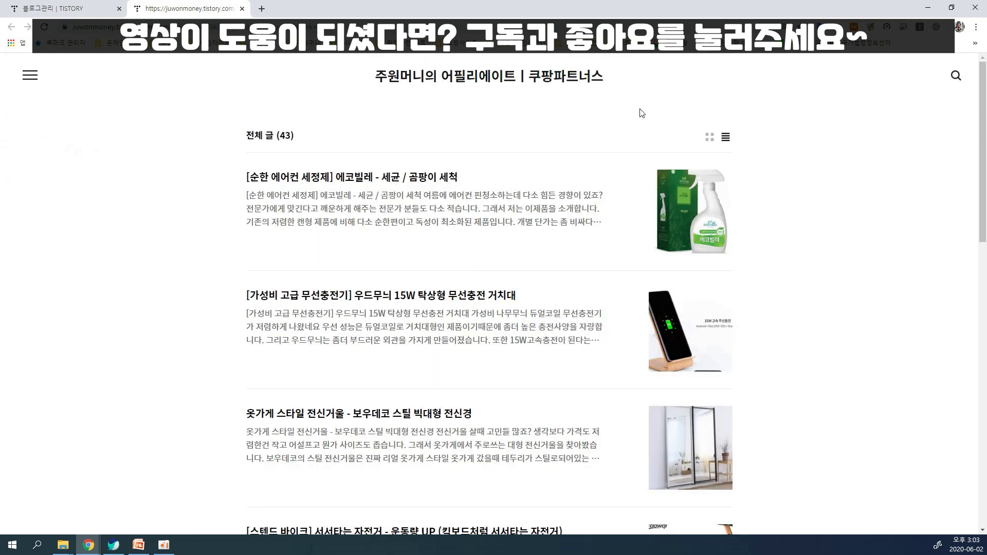
{"action": "scroll", "coordinate": [860, 245], "scroll_direction": "down", "scroll_amount": 5}
{"action": "scroll", "coordinate": [859, 245], "scroll_direction": "down", "scroll_amount": 2}
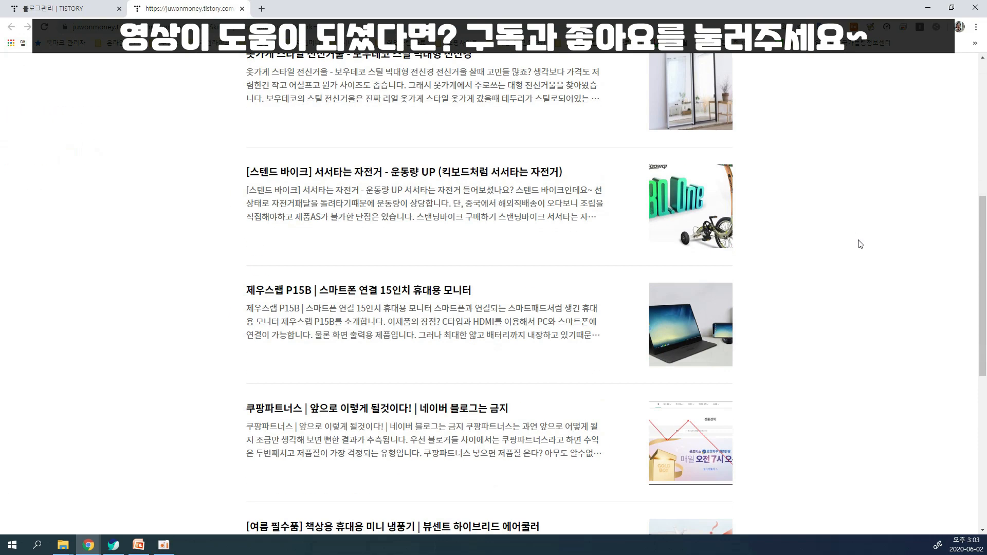
{"action": "scroll", "coordinate": [859, 245], "scroll_direction": "down", "scroll_amount": 8}
{"action": "scroll", "coordinate": [860, 244], "scroll_direction": "up", "scroll_amount": 15}
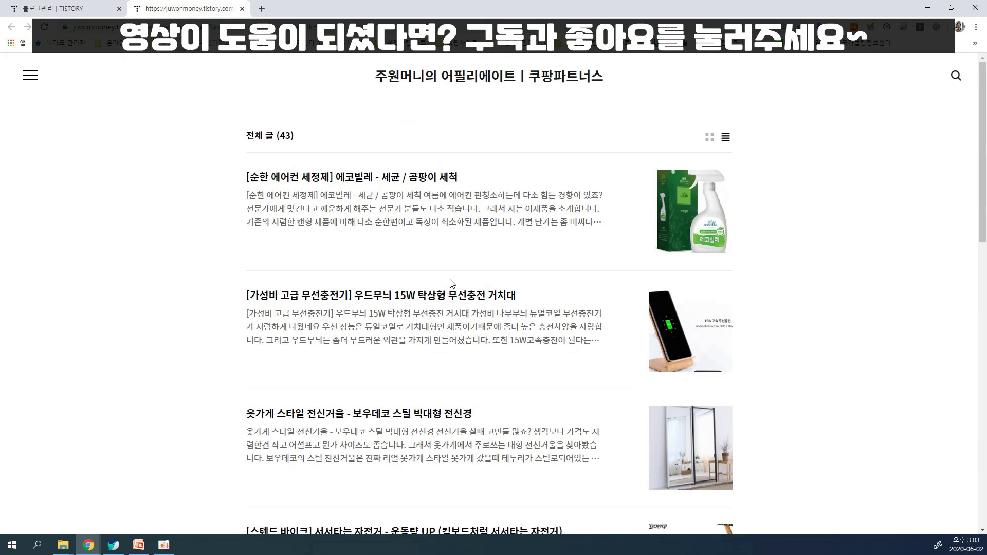
{"action": "left_click", "coordinate": [241, 9]}
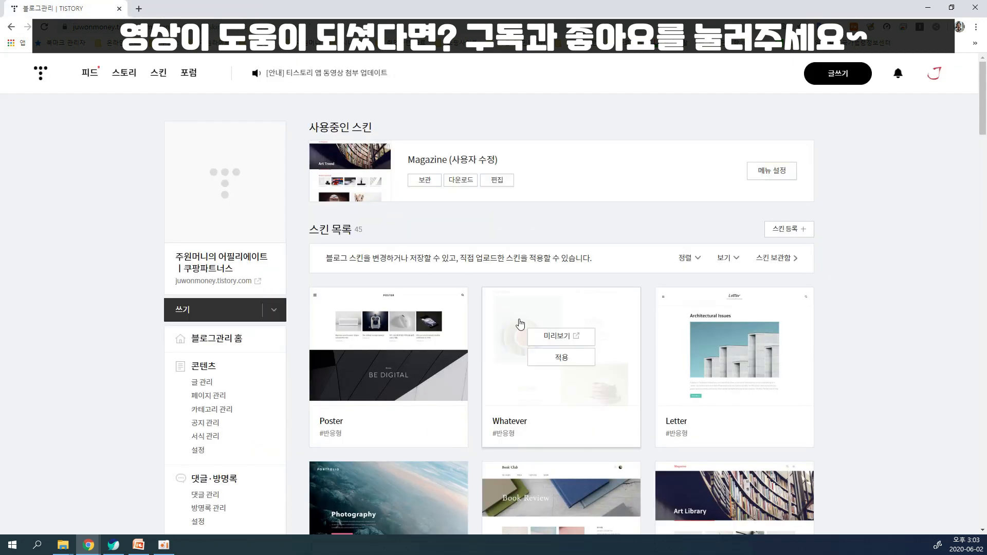
Step: Preview the blog with the Whatever skin, examine its header menu, post list and footer, and close the preview
{"action": "left_click", "coordinate": [565, 339]}
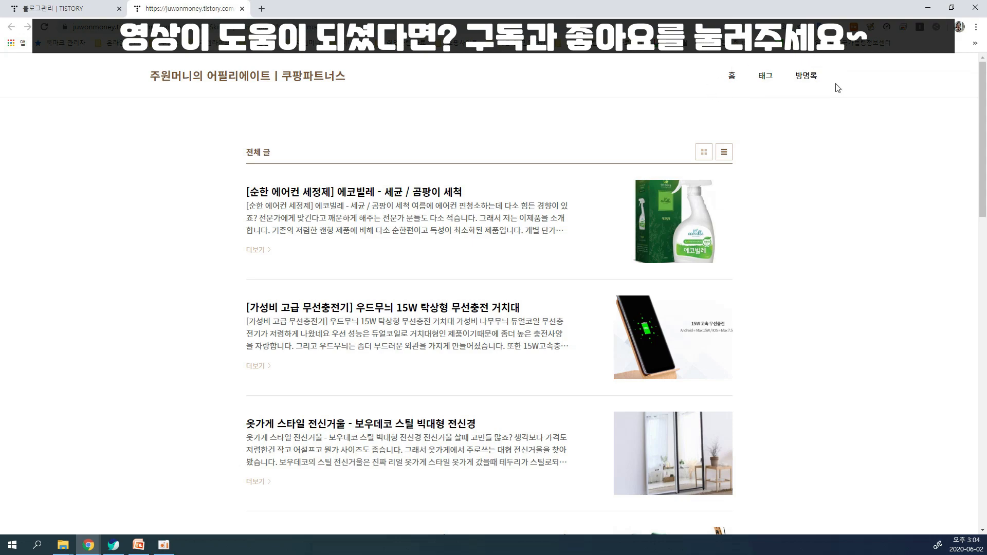
{"action": "scroll", "coordinate": [648, 154], "scroll_direction": "down", "scroll_amount": 13}
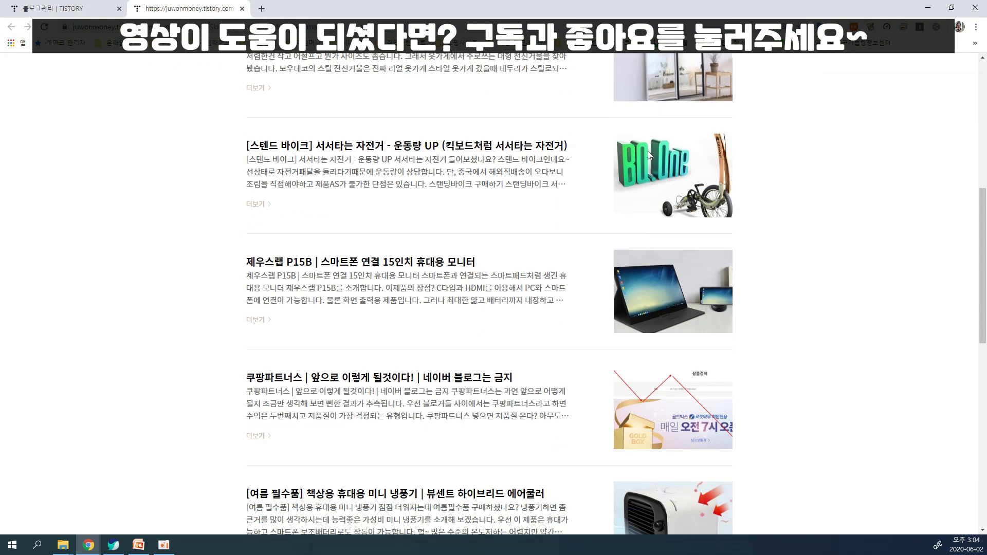
{"action": "scroll", "coordinate": [649, 152], "scroll_direction": "down", "scroll_amount": 5}
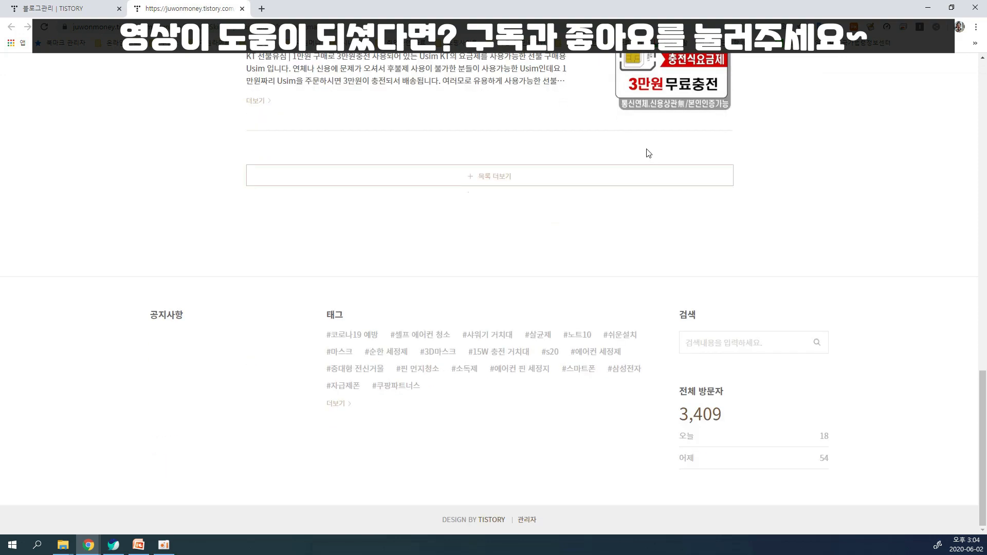
{"action": "scroll", "coordinate": [646, 201], "scroll_direction": "up", "scroll_amount": 18}
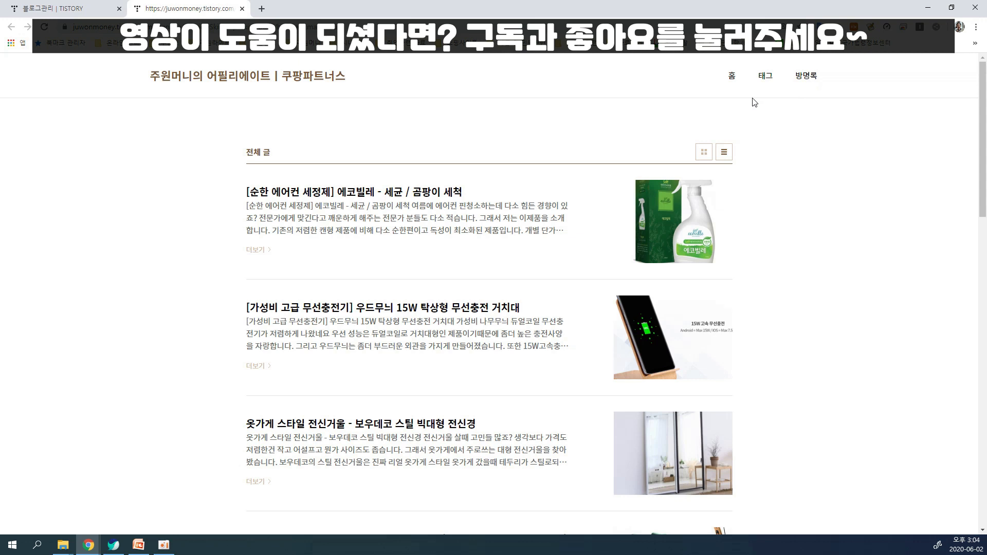
{"action": "left_click", "coordinate": [242, 9]}
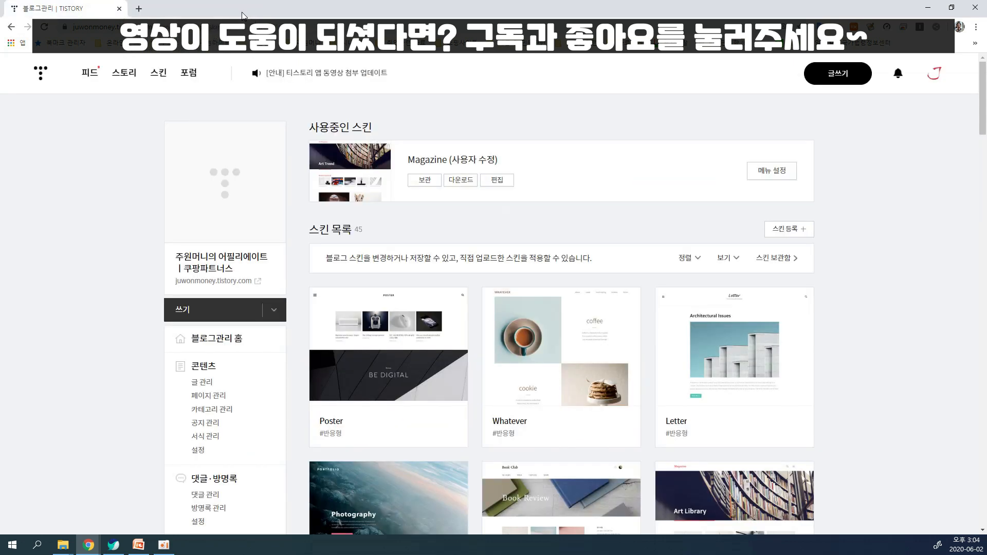
Step: Preview the blog with the Book Club skin and examine its header menu and category list
{"action": "scroll", "coordinate": [568, 221], "scroll_direction": "down", "scroll_amount": 2}
{"action": "mouse_move", "coordinate": [691, 279]}
{"action": "mouse_move", "coordinate": [558, 414]}
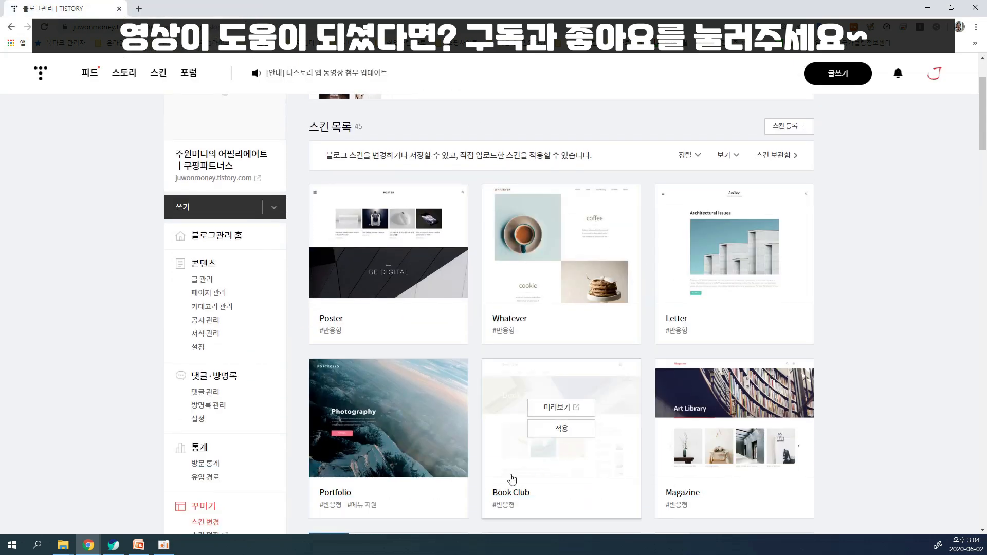
{"action": "left_click", "coordinate": [556, 407]}
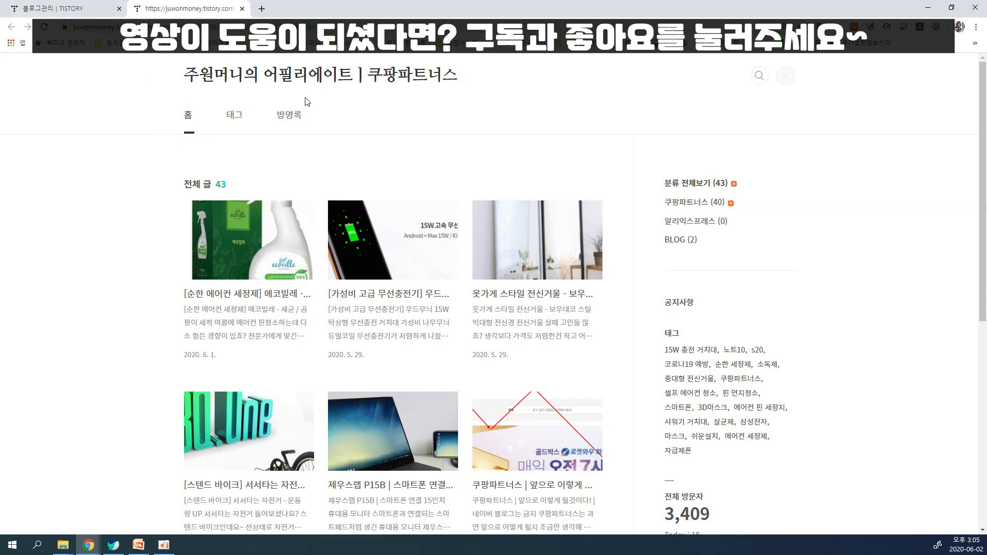
Step: Open the blog's menu (메뉴) settings and delete the 태그 and 방명록 items
{"action": "left_click", "coordinate": [63, 12]}
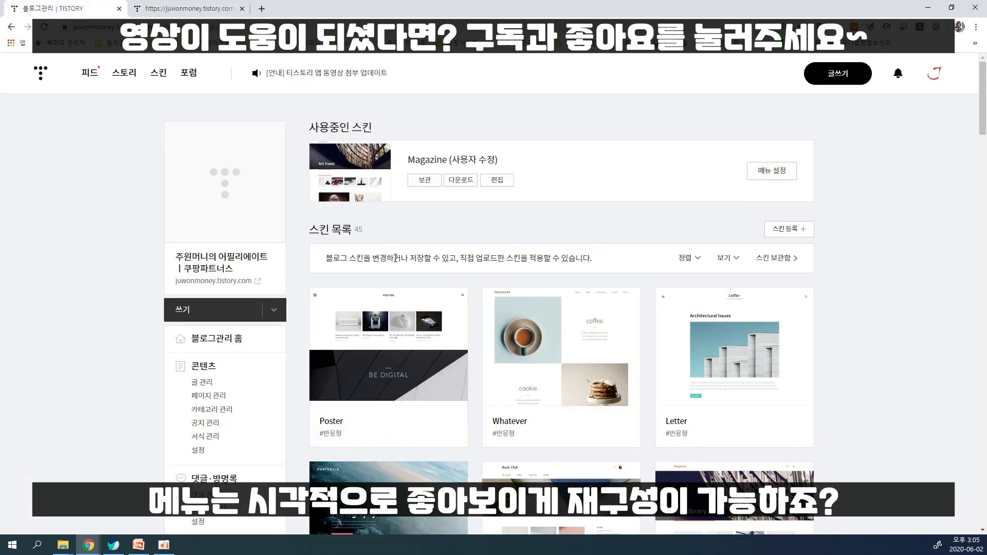
{"action": "scroll", "coordinate": [359, 262], "scroll_direction": "down", "scroll_amount": 4}
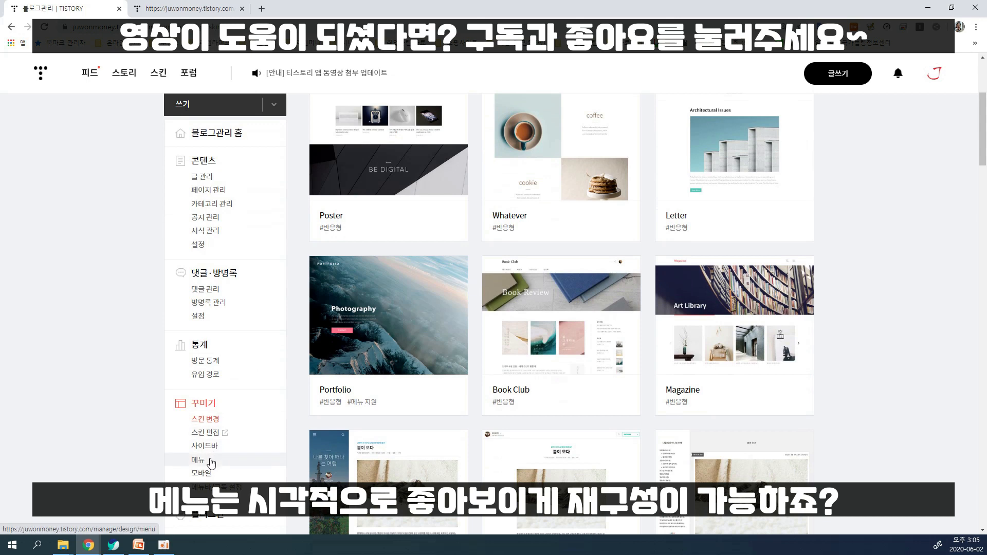
{"action": "left_click", "coordinate": [198, 460]}
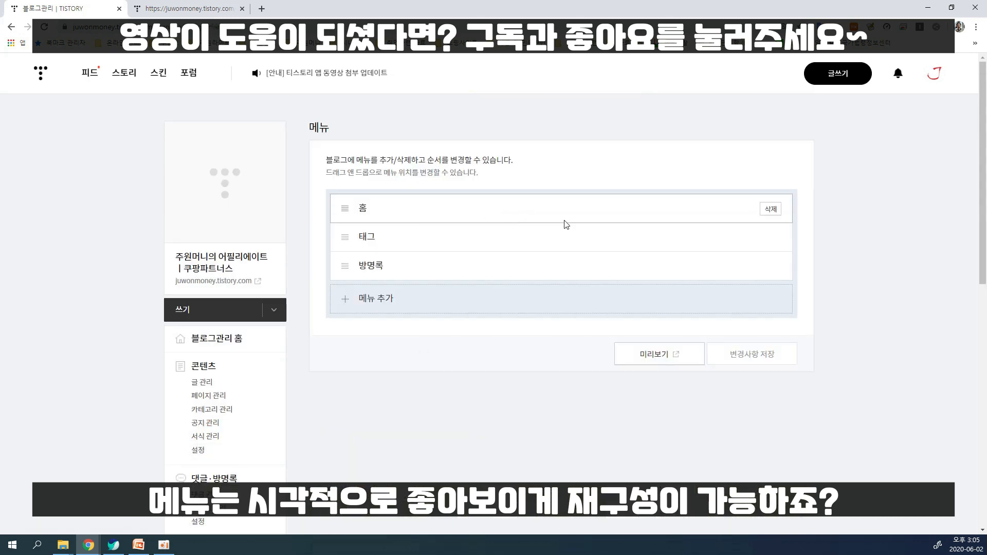
{"action": "left_click", "coordinate": [769, 240]}
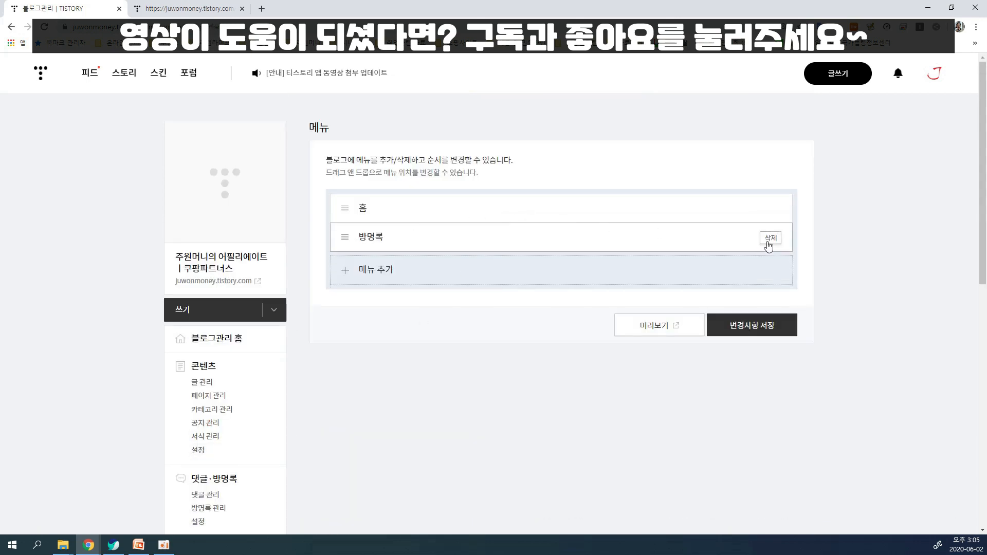
{"action": "left_click", "coordinate": [769, 241]}
Step: Add a menu item named 쿠팡상품보기 linked to the 쿠팡파트너스 category and save the changes
{"action": "left_click", "coordinate": [432, 248]}
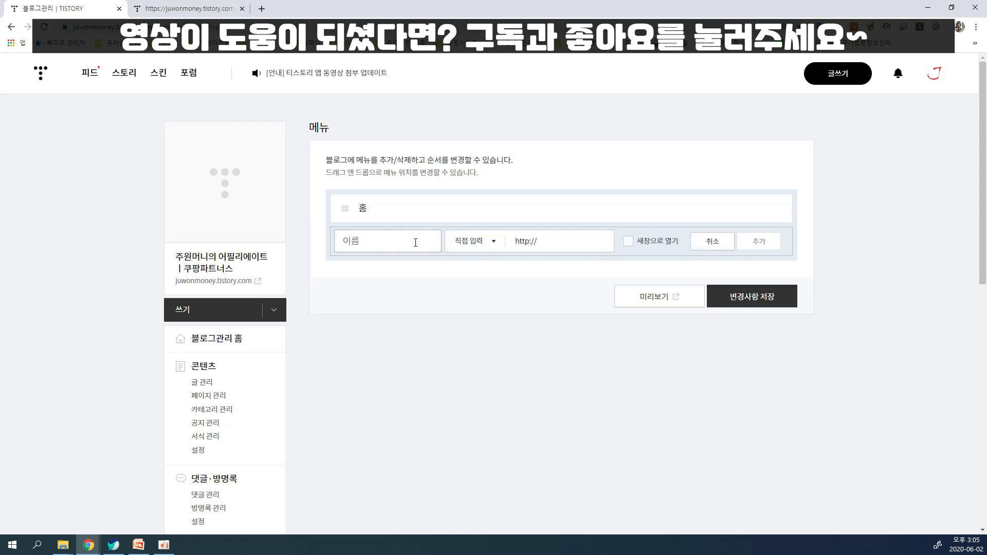
{"action": "type", "text": "쿠팡상품보기"}
{"action": "left_click", "coordinate": [486, 248]}
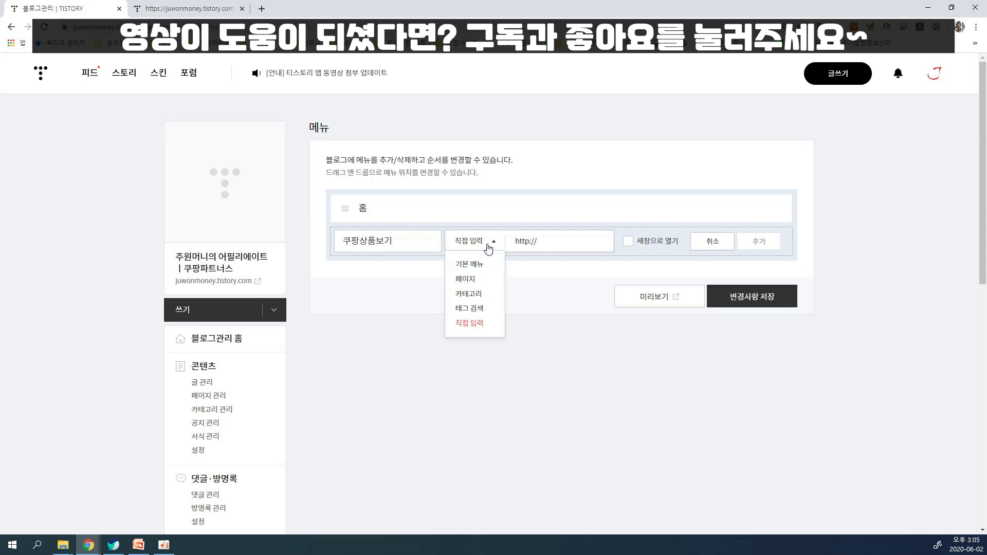
{"action": "left_click", "coordinate": [472, 295]}
{"action": "left_click", "coordinate": [532, 240]}
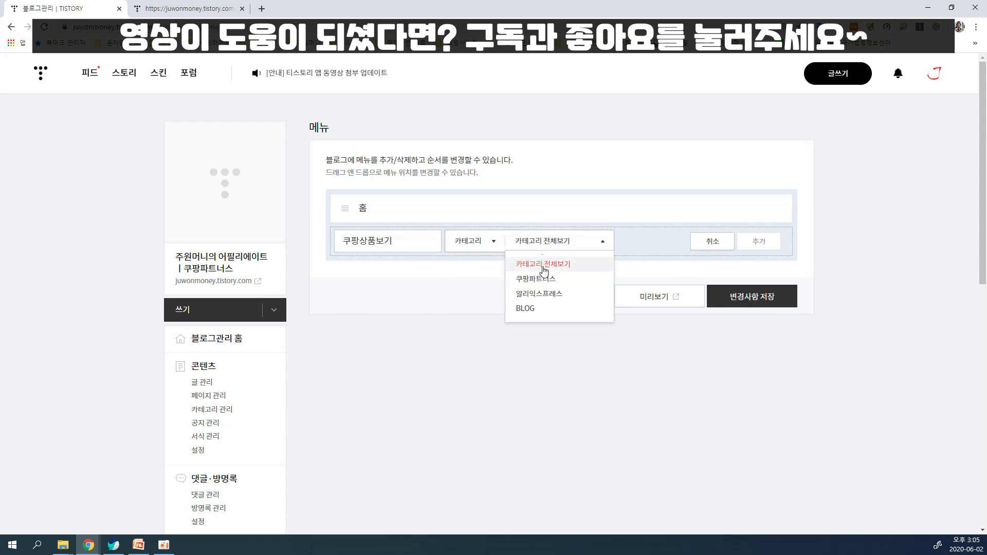
{"action": "left_click", "coordinate": [544, 284]}
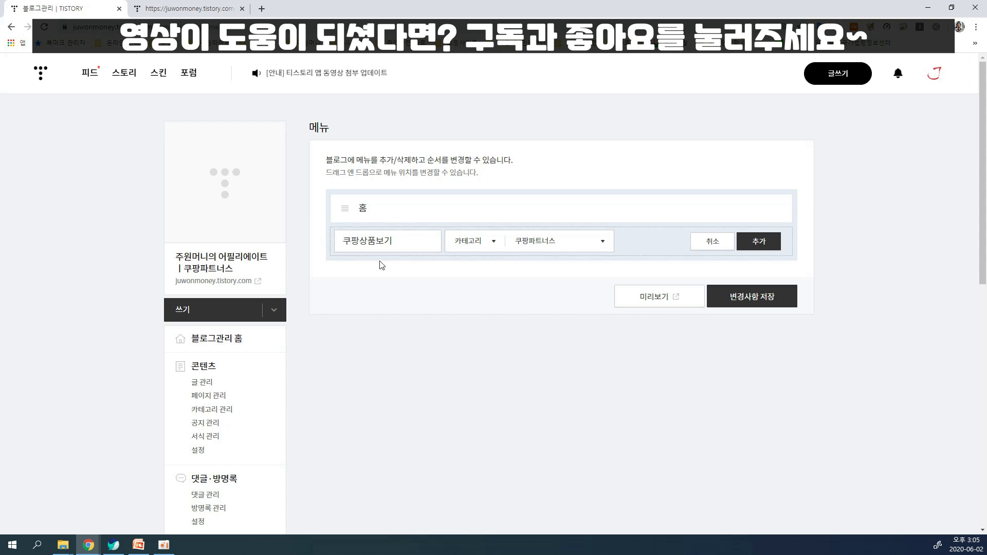
{"action": "left_click", "coordinate": [758, 241]}
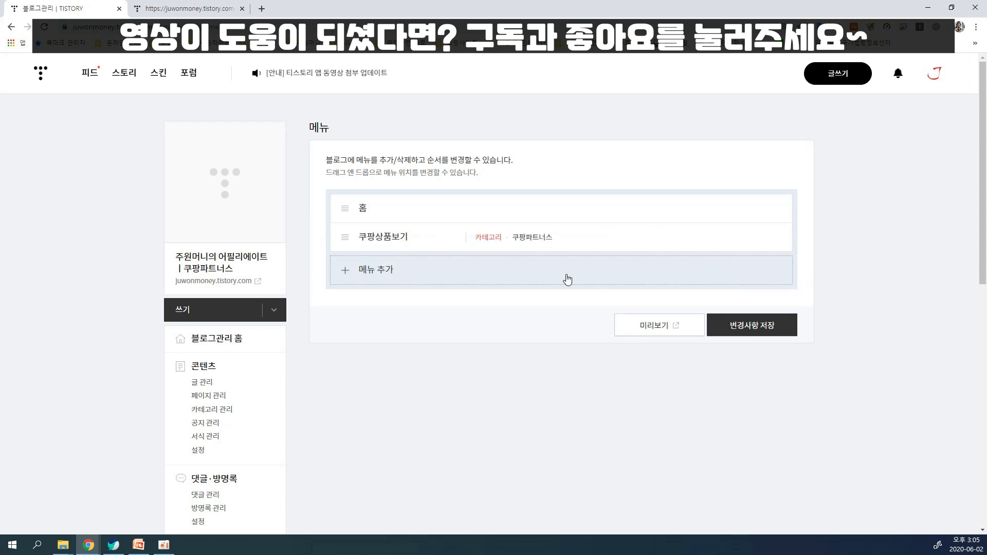
{"action": "left_click", "coordinate": [720, 332]}
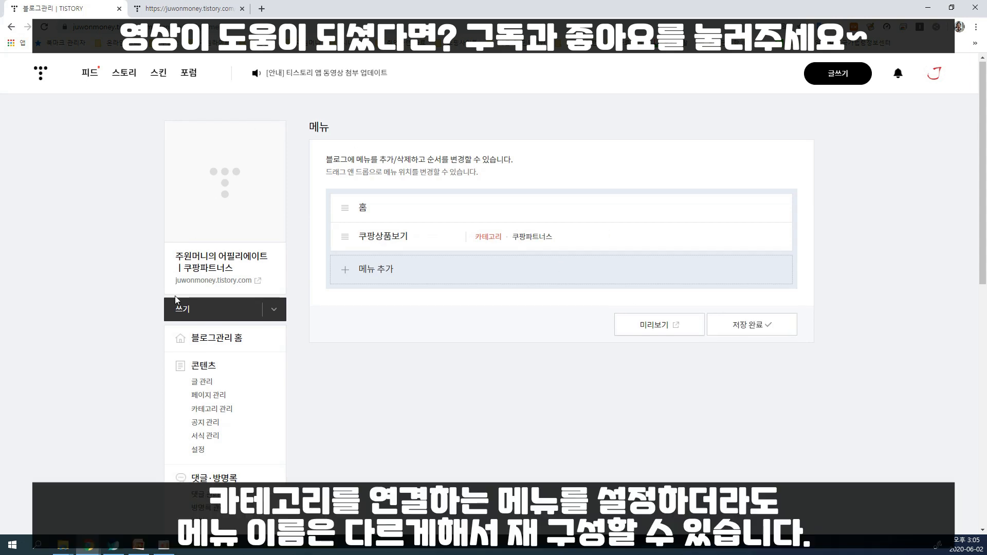
Step: Preview the Book Club skin again from the skin change (스킨 변경) page and compare its header menu with the earlier preview
{"action": "scroll", "coordinate": [175, 295], "scroll_direction": "down", "scroll_amount": 3}
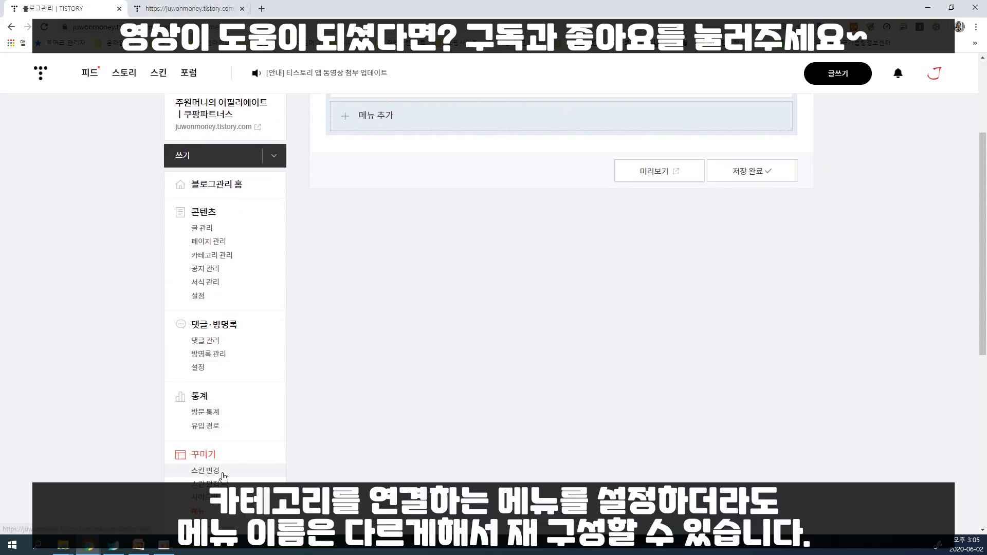
{"action": "left_click", "coordinate": [208, 470]}
{"action": "scroll", "coordinate": [554, 394], "scroll_direction": "down", "scroll_amount": 2}
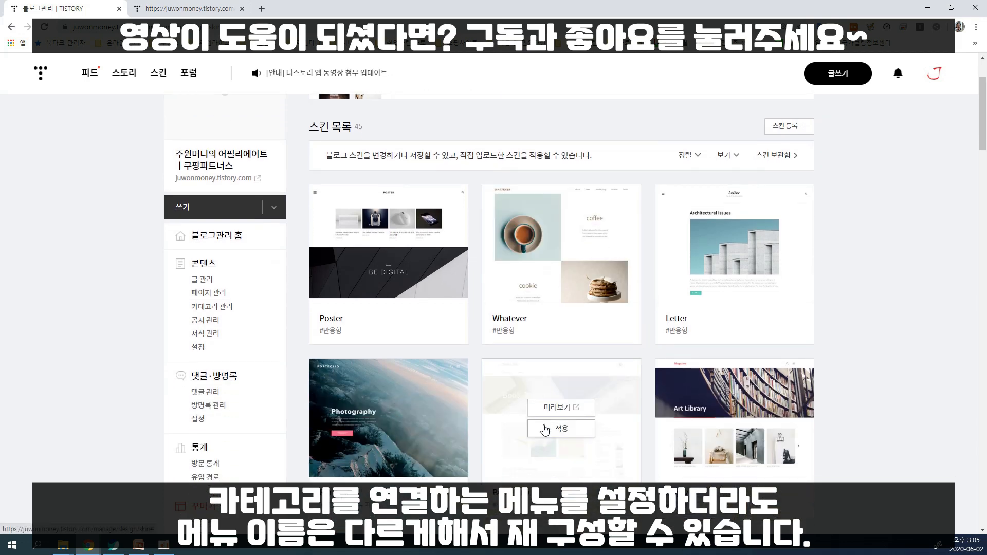
{"action": "left_click", "coordinate": [578, 409]}
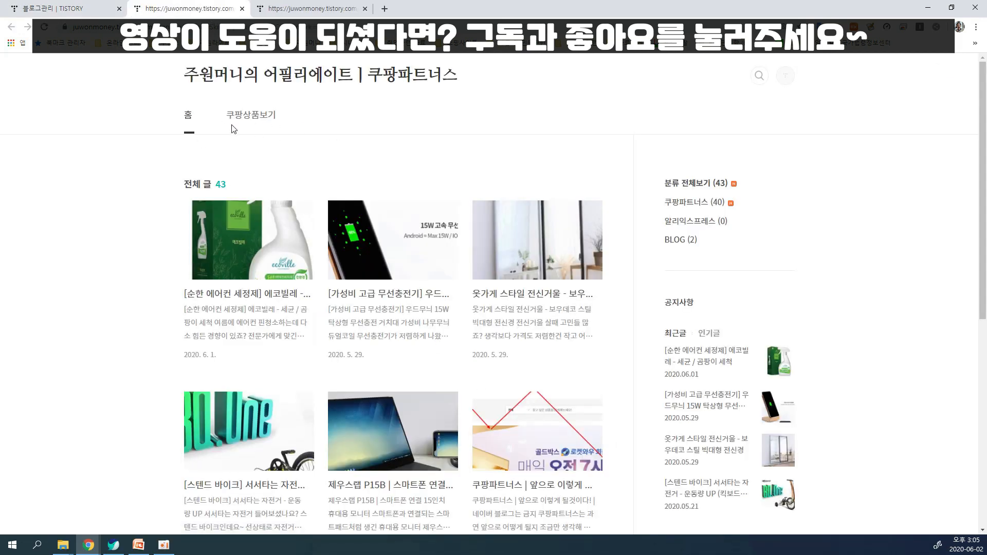
{"action": "left_click", "coordinate": [297, 9]}
{"action": "left_click", "coordinate": [174, 8]}
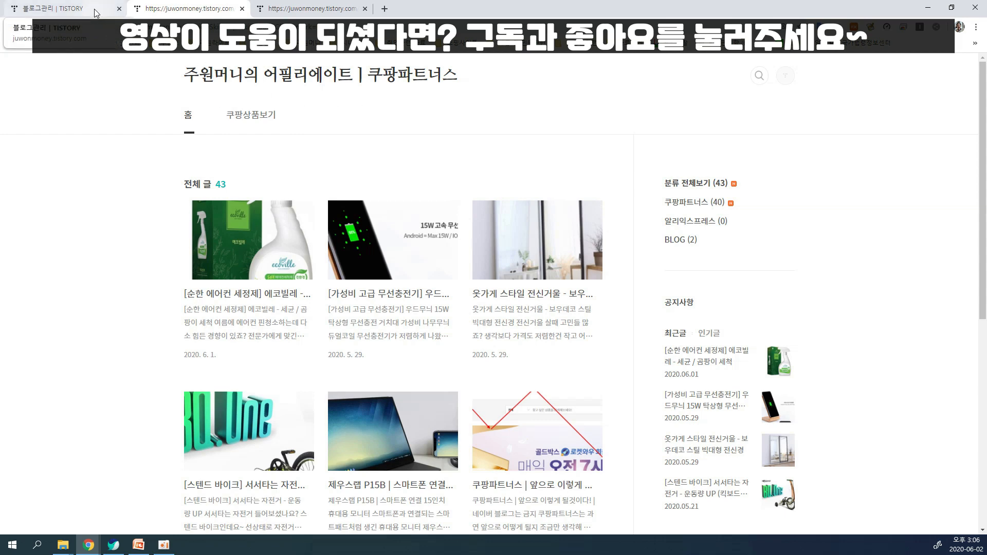
Step: Return to the blog's menu (메뉴) settings and start a new item named 쿠팡상품1 with direct input (직접 입력) as its link type
{"action": "left_click", "coordinate": [56, 8]}
{"action": "scroll", "coordinate": [260, 376], "scroll_direction": "down", "scroll_amount": 5}
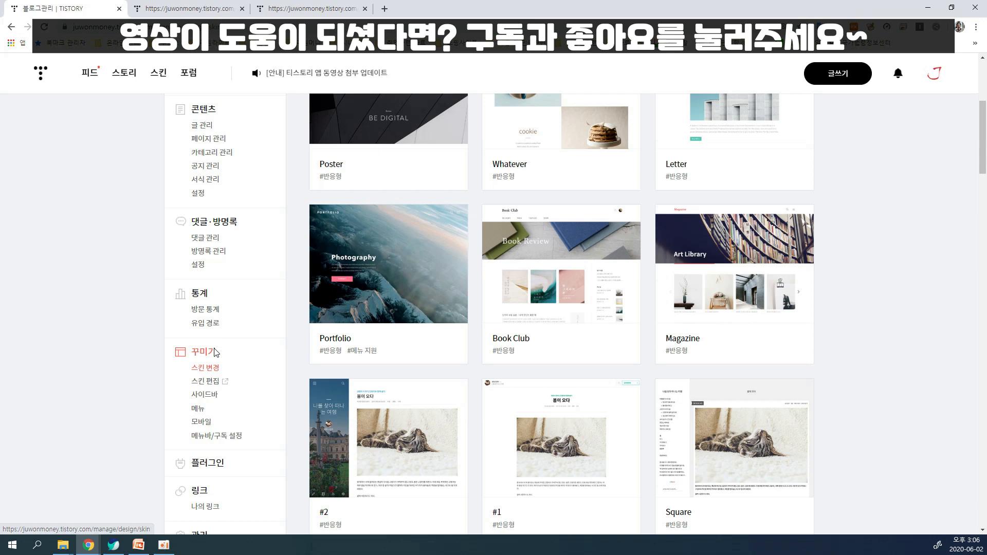
{"action": "left_click", "coordinate": [226, 410]}
{"action": "left_click", "coordinate": [378, 271]}
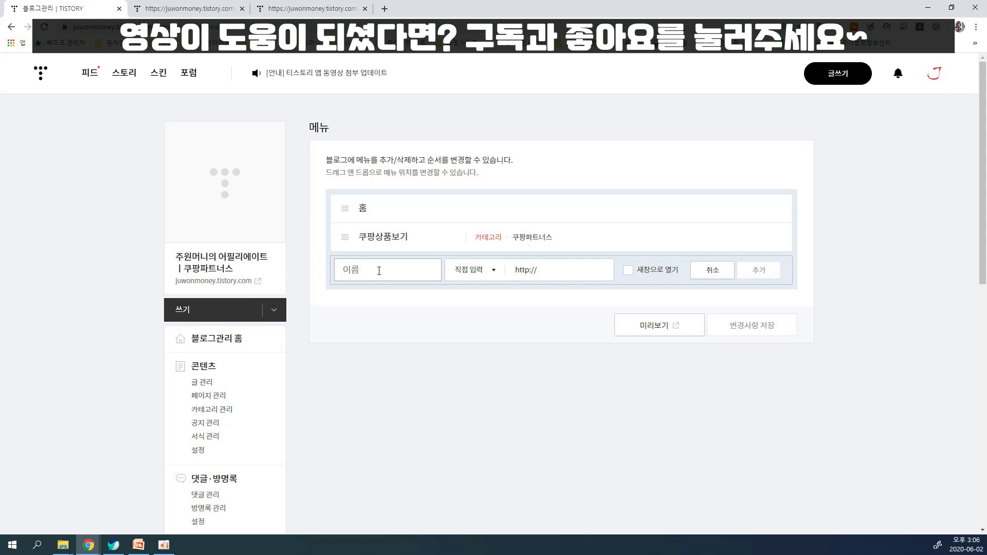
{"action": "type", "text": "쿠팡상품1"}
{"action": "left_click", "coordinate": [493, 271]}
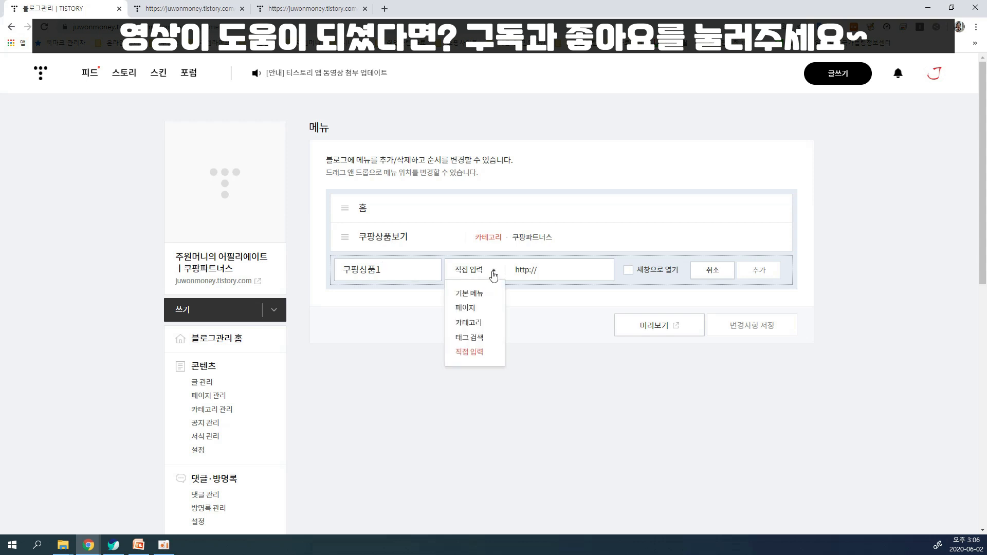
{"action": "left_click", "coordinate": [486, 353]}
{"action": "left_click", "coordinate": [553, 272]}
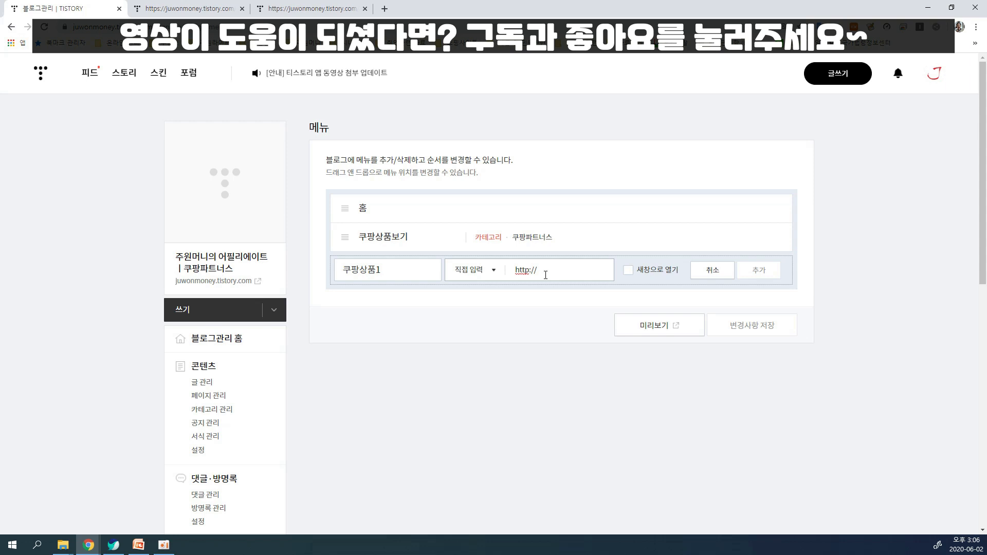
{"action": "type", "text": "juwonmoney.titpruy"}
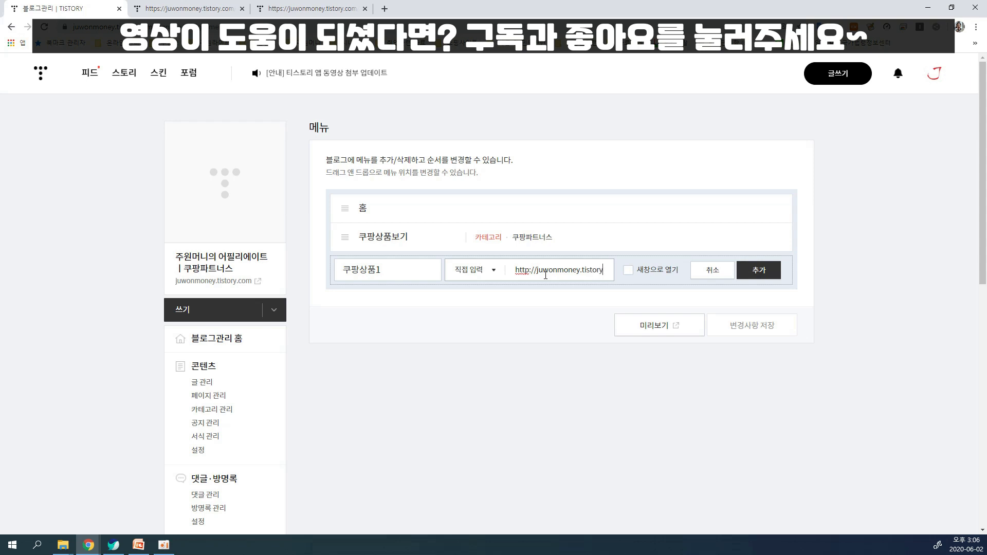
{"action": "type", "text": ".com/"}
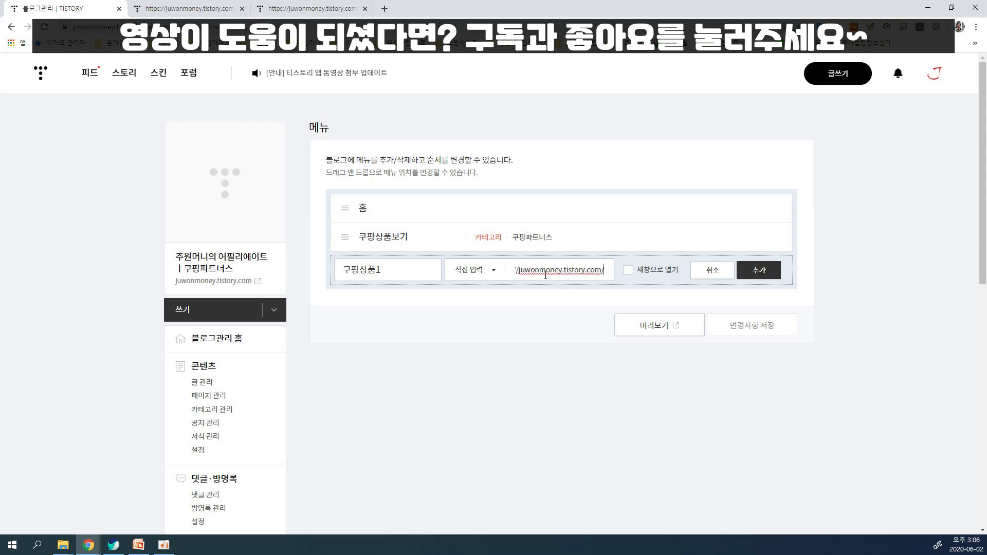
{"action": "type", "text": "6"}
{"action": "left_click", "coordinate": [759, 269]}
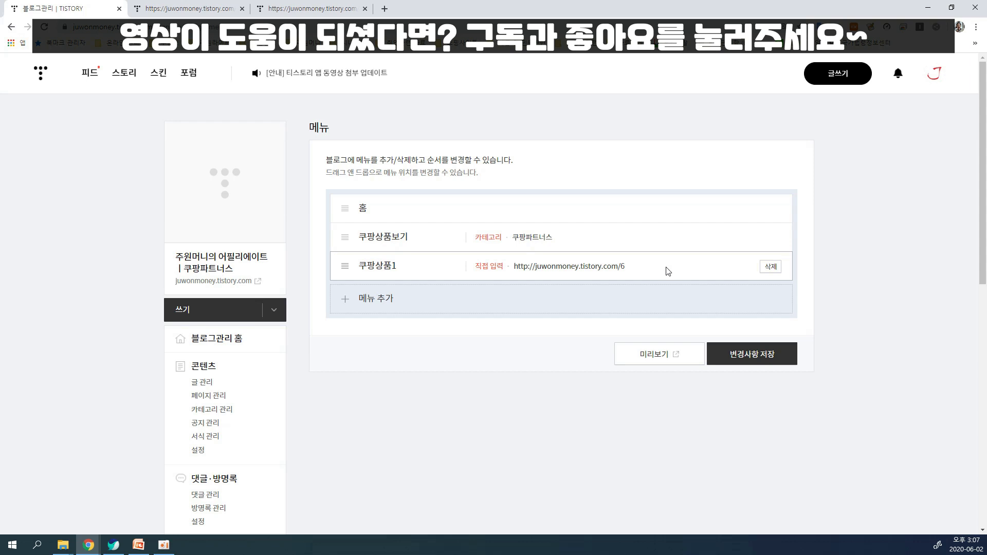
{"action": "left_click", "coordinate": [731, 359]}
Step: Reload the Book Club preview and check the 쿠팡상품1 item in its header menu
{"action": "left_click", "coordinate": [203, 7]}
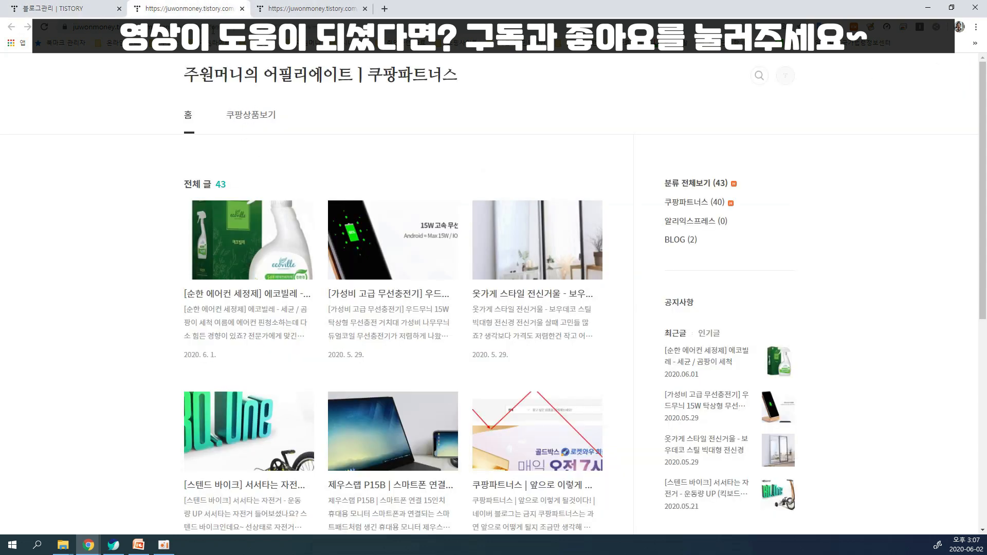
{"action": "left_click", "coordinate": [45, 27]}
{"action": "double_click", "coordinate": [344, 118]}
{"action": "left_click", "coordinate": [344, 147]}
Step: Go back to the blog management page and apply the Book Club skin to the blog
{"action": "left_click", "coordinate": [76, 5]}
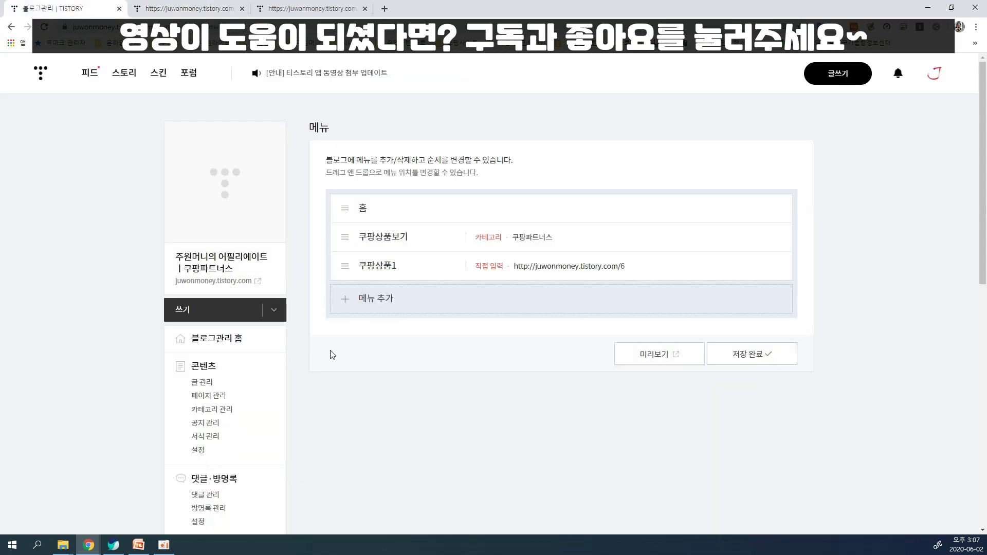
{"action": "scroll", "coordinate": [289, 399], "scroll_direction": "down", "scroll_amount": 1}
{"action": "scroll", "coordinate": [289, 399], "scroll_direction": "down", "scroll_amount": 4}
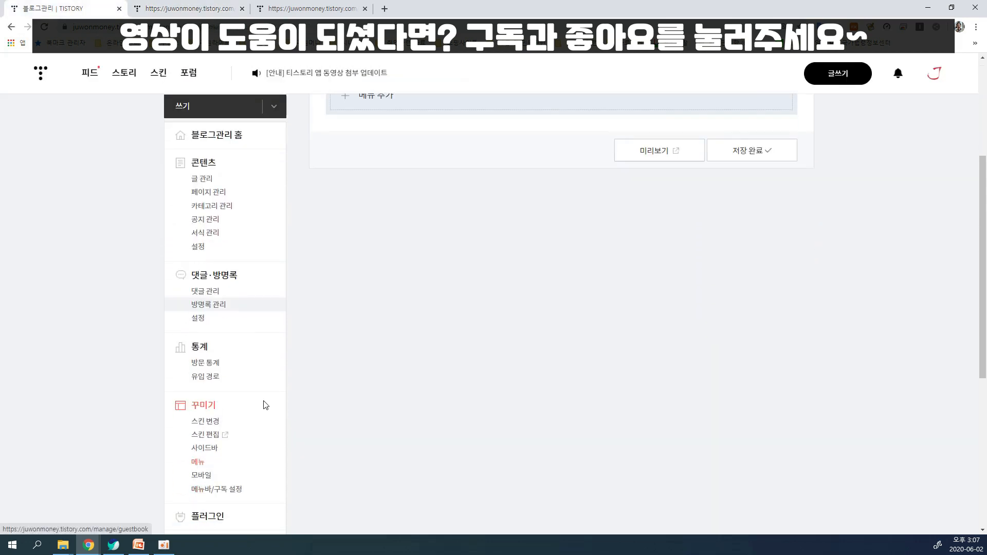
{"action": "left_click", "coordinate": [209, 419]}
{"action": "scroll", "coordinate": [411, 396], "scroll_direction": "down", "scroll_amount": 3}
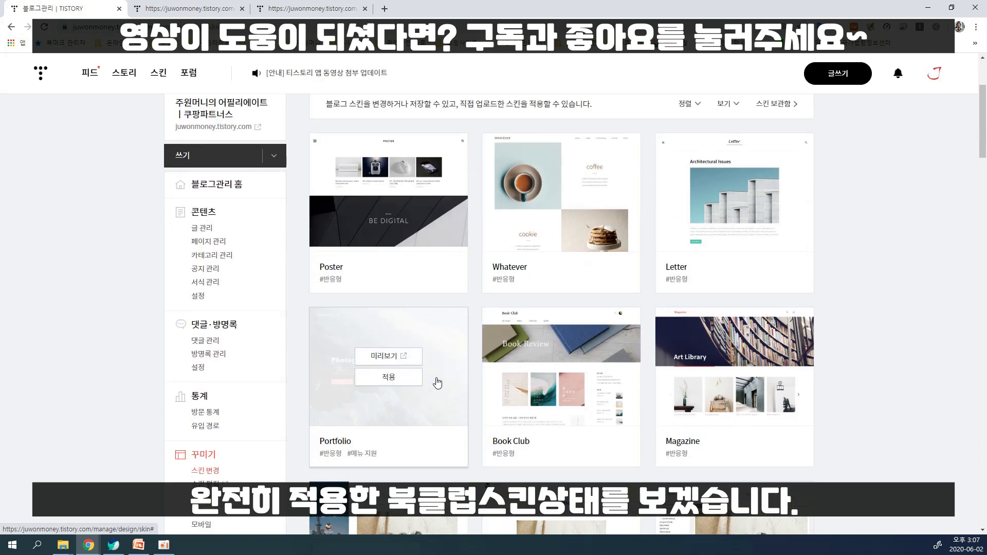
{"action": "left_click", "coordinate": [543, 380]}
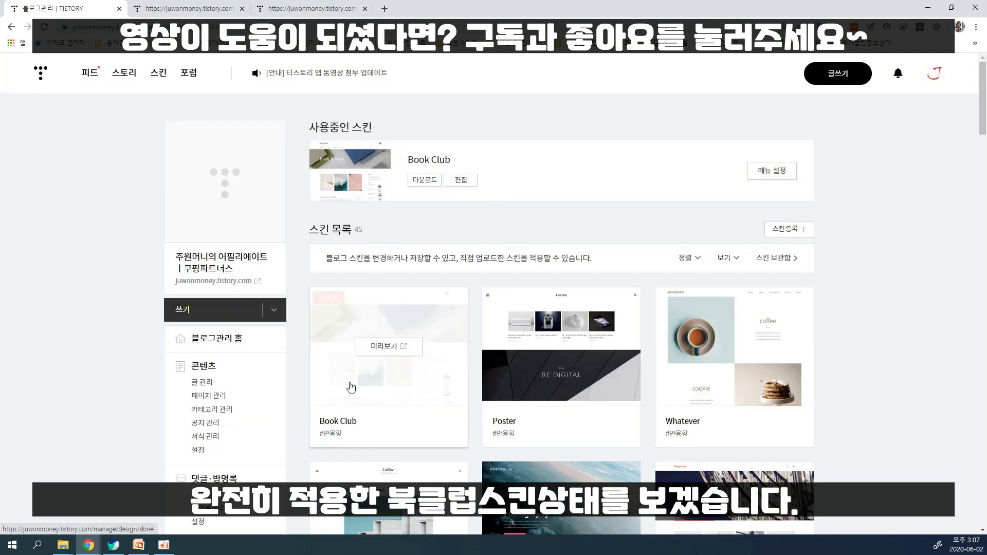
Step: Open the live blog and look through its home page, header menu and sidebar
{"action": "left_click", "coordinate": [231, 281]}
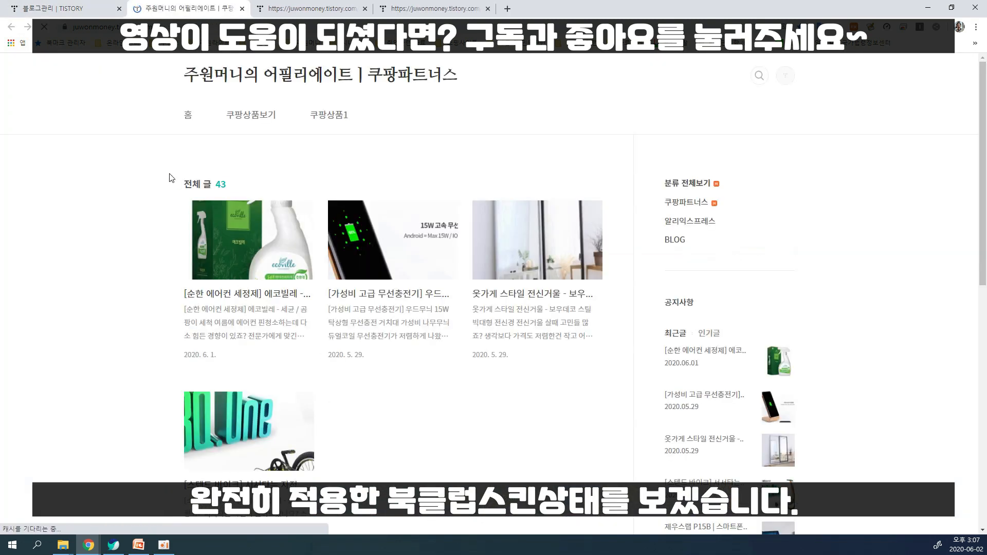
{"action": "scroll", "coordinate": [822, 308], "scroll_direction": "down", "scroll_amount": 4}
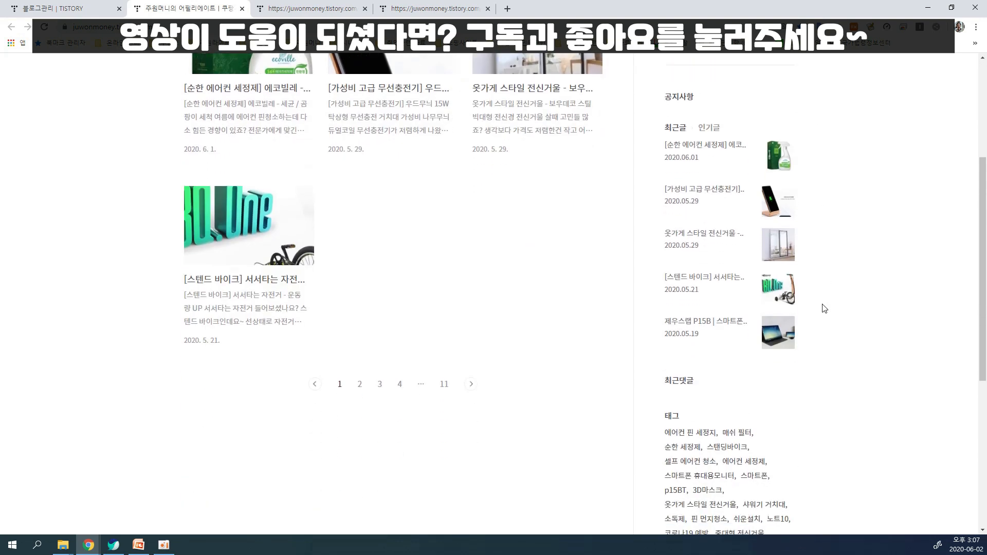
{"action": "scroll", "coordinate": [807, 301], "scroll_direction": "up", "scroll_amount": 4}
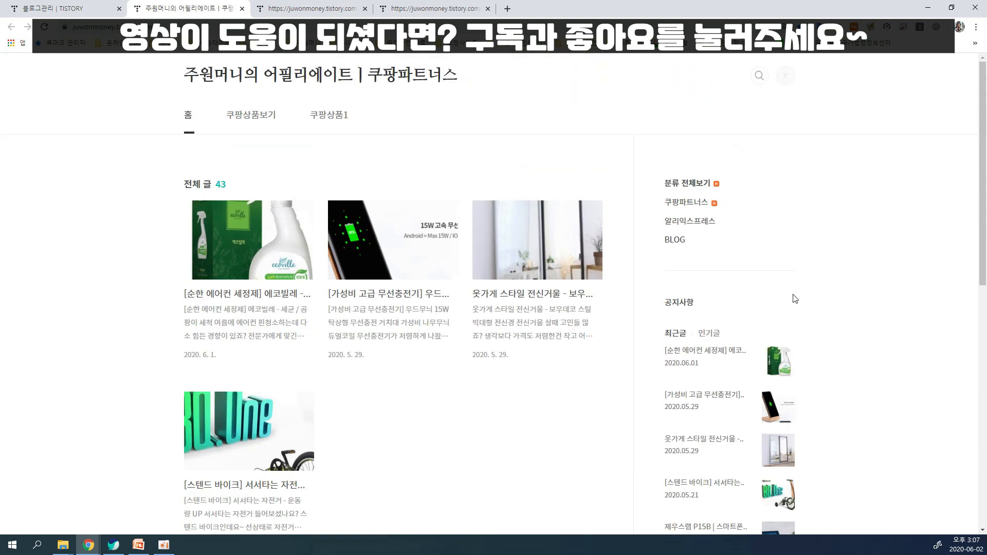
Step: Follow the 쿠팡상품보기 menu item on the blog and look through the category's post list
{"action": "left_click", "coordinate": [261, 122]}
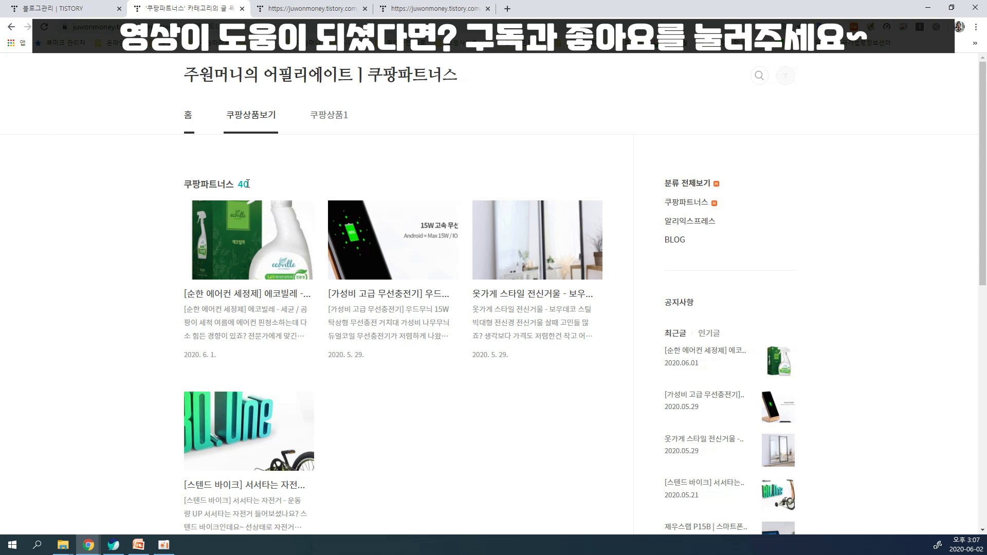
{"action": "scroll", "coordinate": [395, 304], "scroll_direction": "down", "scroll_amount": 3}
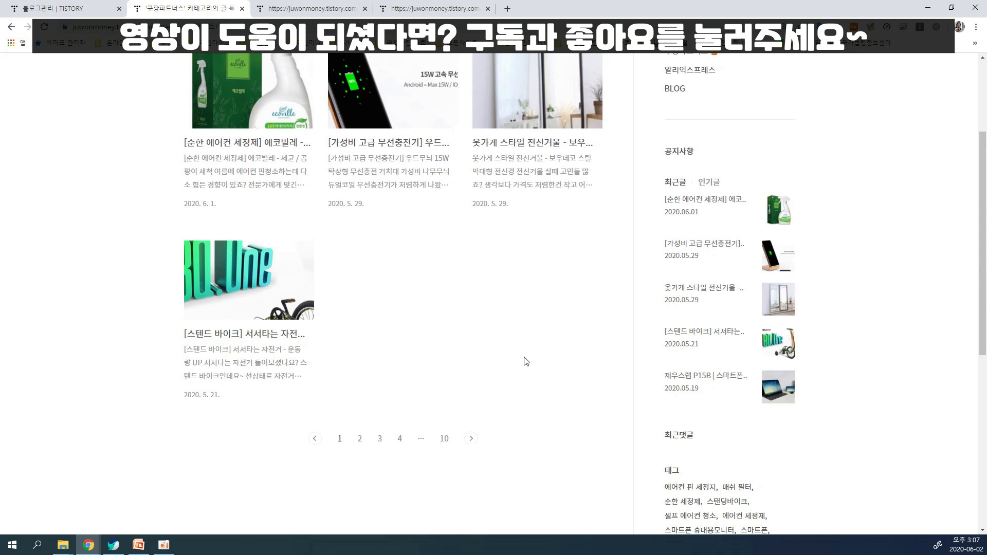
{"action": "scroll", "coordinate": [374, 305], "scroll_direction": "up", "scroll_amount": 3}
Step: Follow the 쿠팡상품1 menu item on the blog and look through the linked post
{"action": "left_click", "coordinate": [338, 122]}
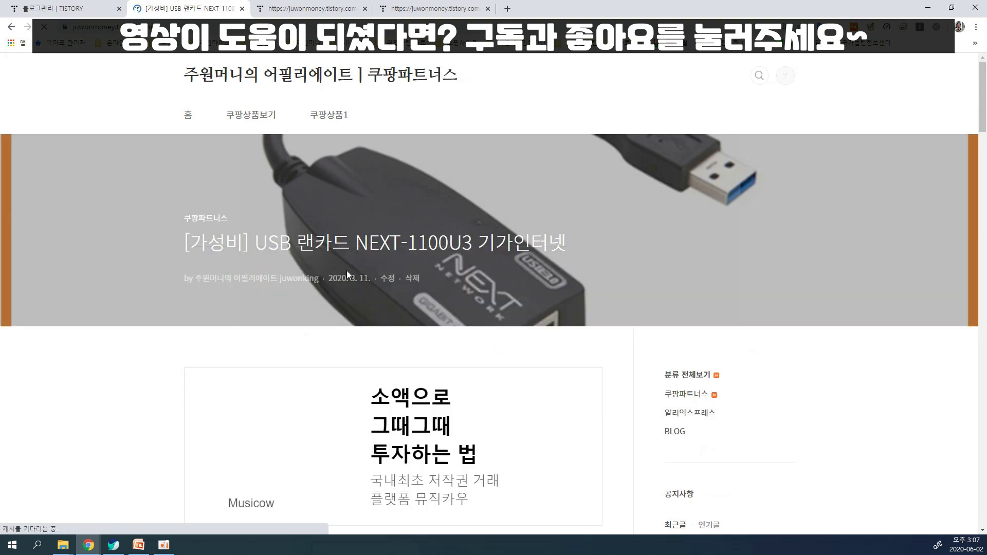
{"action": "scroll", "coordinate": [450, 281], "scroll_direction": "down", "scroll_amount": 3}
{"action": "scroll", "coordinate": [450, 282], "scroll_direction": "down", "scroll_amount": 15}
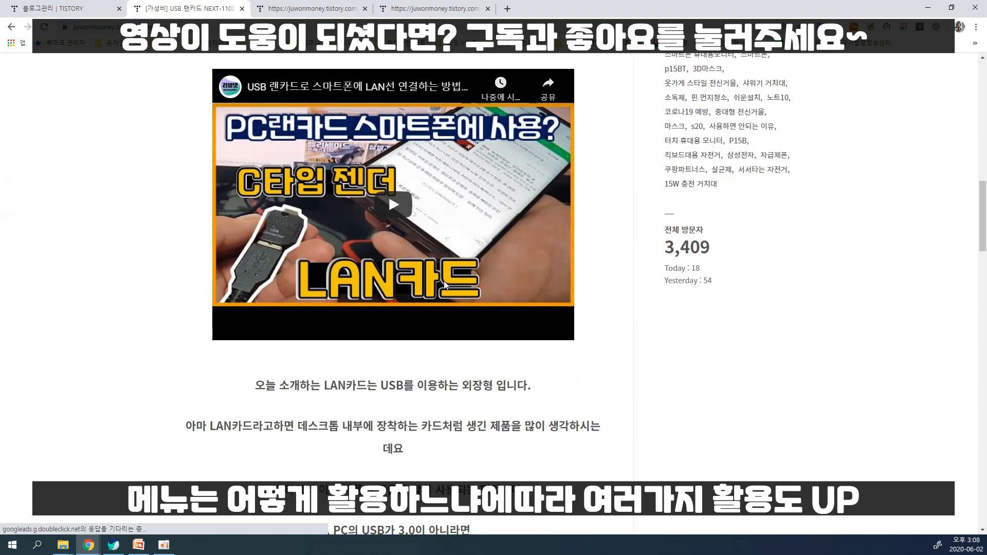
Step: Look through the rest of the USB LAN card post, including its Coupang product links, and return to its beginning
{"action": "scroll", "coordinate": [445, 285], "scroll_direction": "down", "scroll_amount": 13}
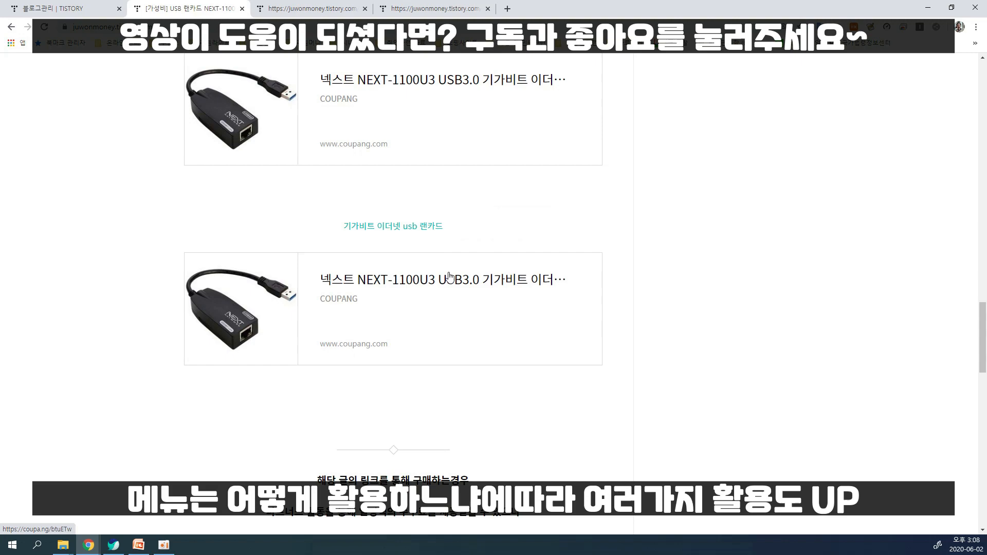
{"action": "scroll", "coordinate": [449, 276], "scroll_direction": "up", "scroll_amount": 12}
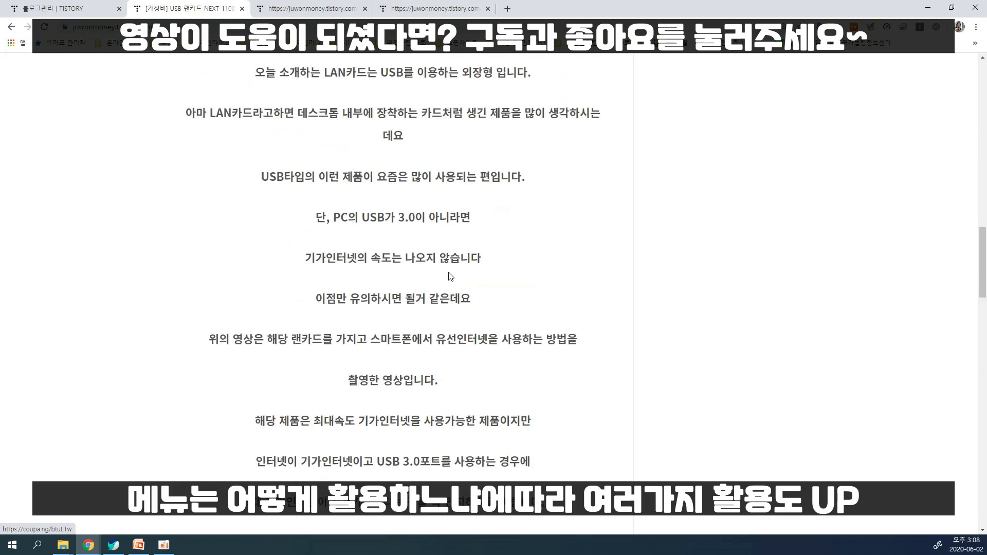
{"action": "scroll", "coordinate": [449, 274], "scroll_direction": "up", "scroll_amount": 15}
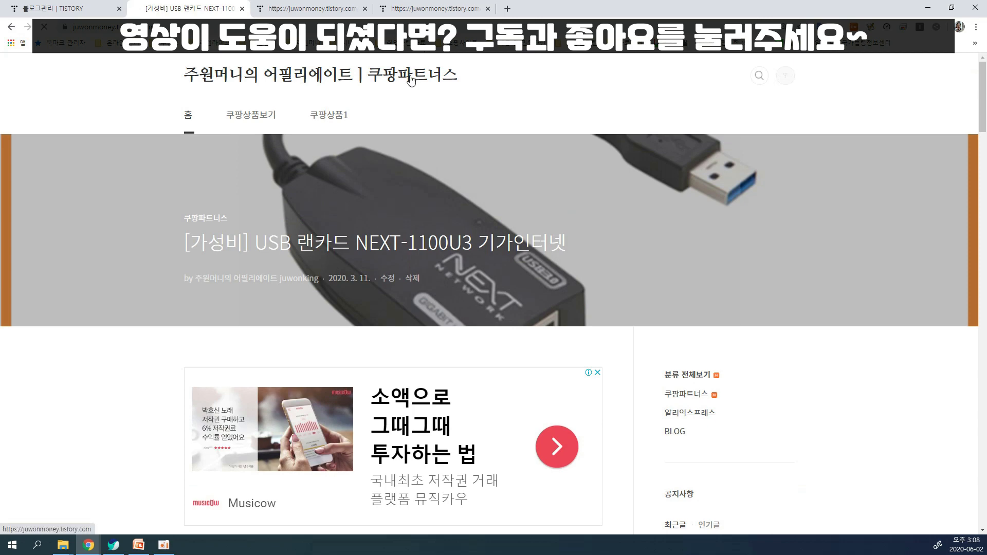
Step: Return to the blog's home page and look through its post list and the category list in the sidebar
{"action": "left_click", "coordinate": [410, 80]}
{"action": "scroll", "coordinate": [753, 300], "scroll_direction": "down", "scroll_amount": 9}
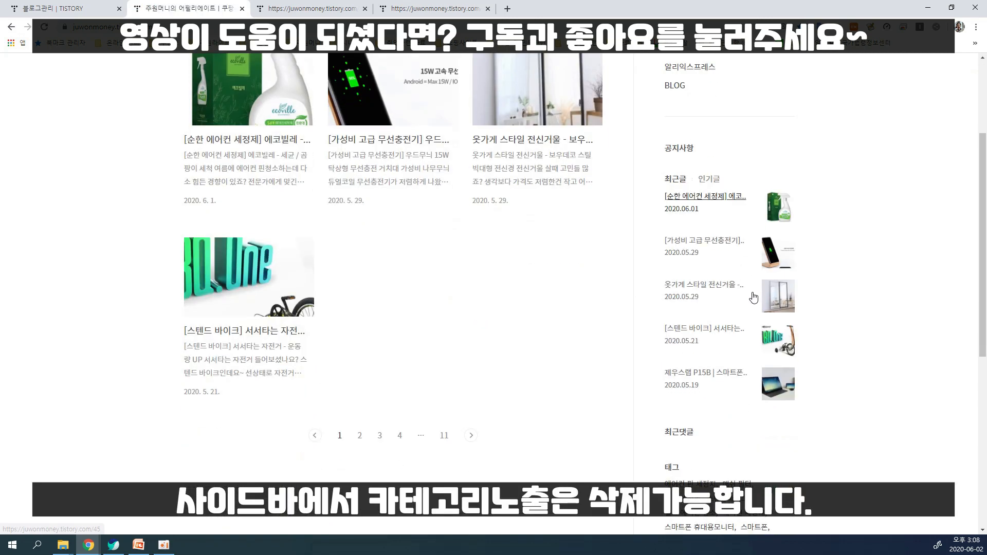
{"action": "scroll", "coordinate": [754, 294], "scroll_direction": "up", "scroll_amount": 10}
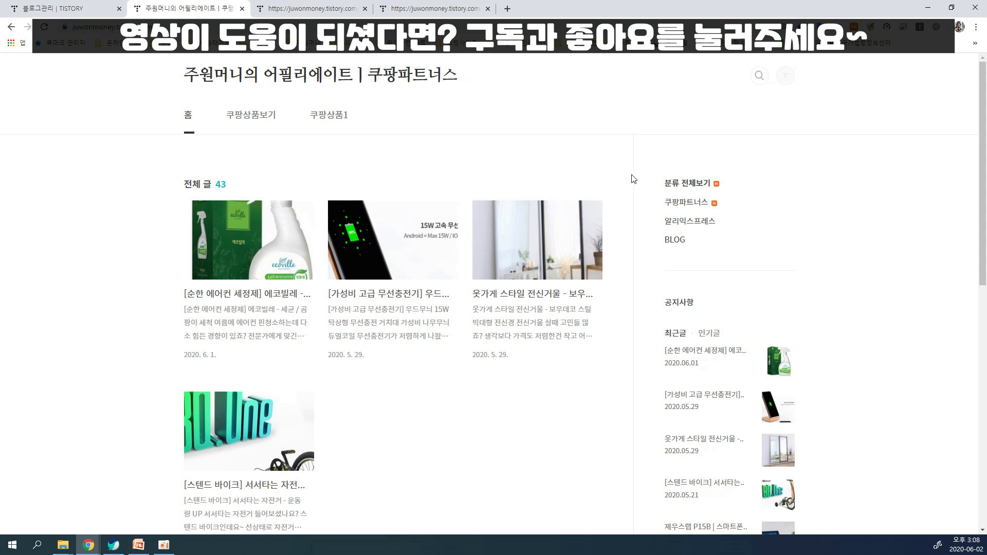
Step: Go back to the blog management page and look over the skin list, including the Portfolio and Magazine skins
{"action": "left_click", "coordinate": [90, 8]}
{"action": "scroll", "coordinate": [331, 272], "scroll_direction": "down", "scroll_amount": 2}
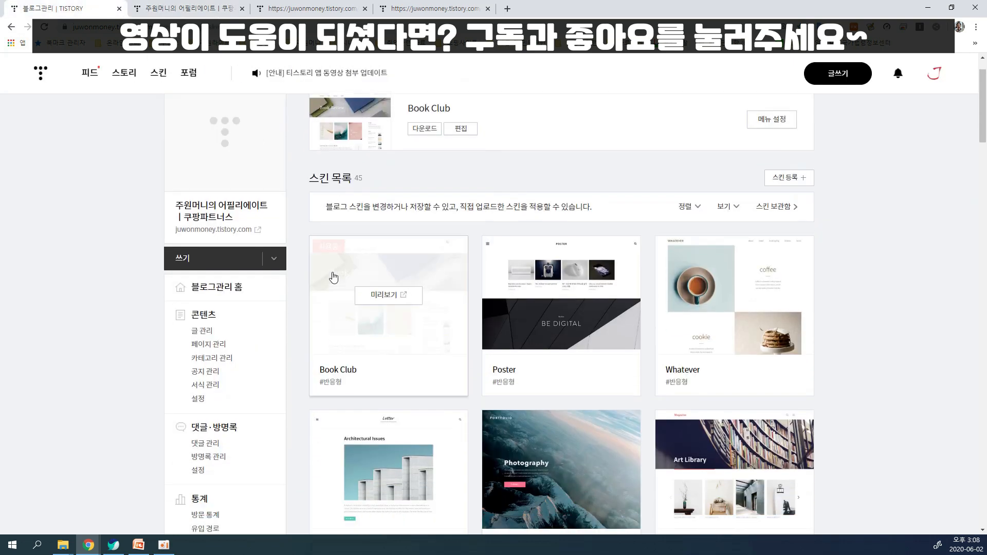
{"action": "scroll", "coordinate": [331, 272], "scroll_direction": "down", "scroll_amount": 2}
{"action": "mouse_move", "coordinate": [499, 323]}
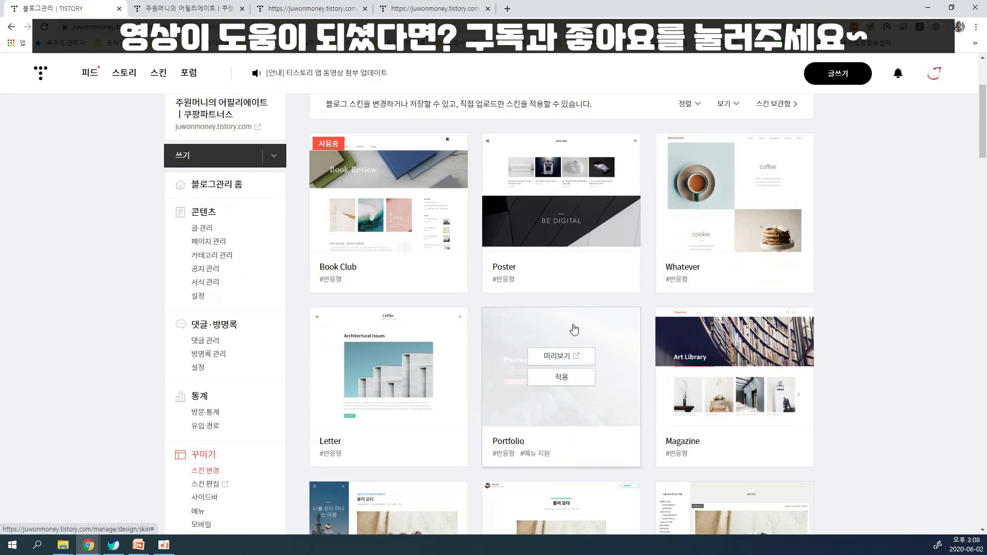
{"action": "mouse_move", "coordinate": [717, 355]}
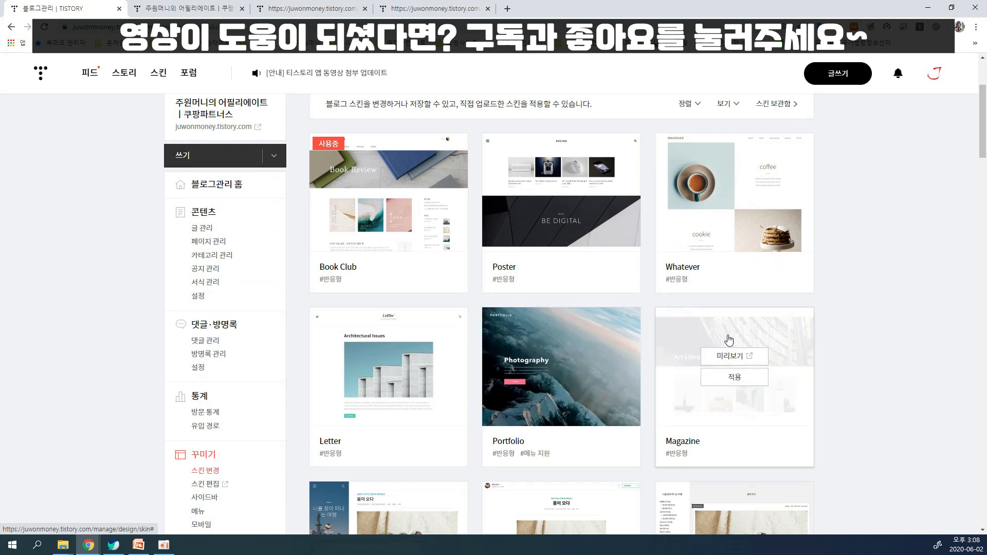
{"action": "mouse_move", "coordinate": [405, 378]}
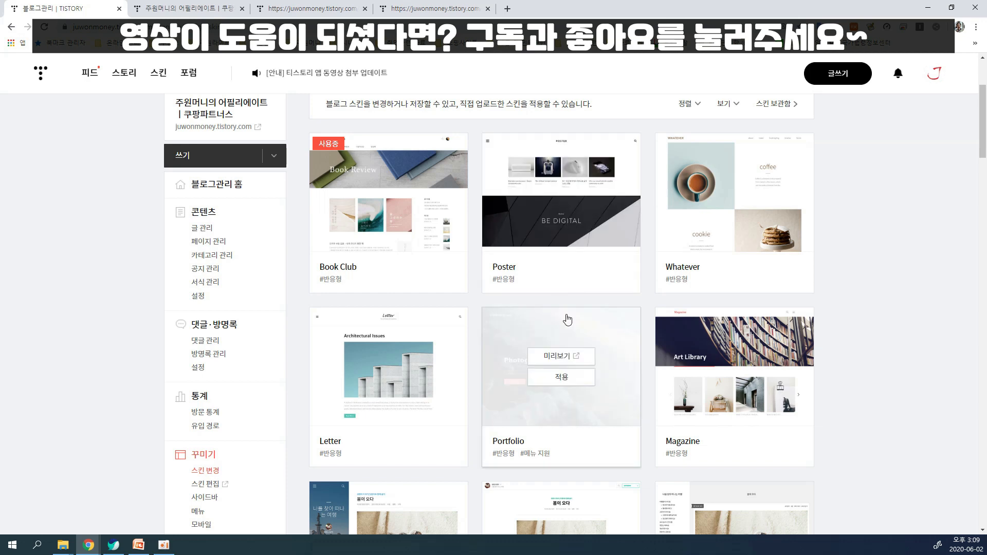
{"action": "mouse_move", "coordinate": [783, 329]}
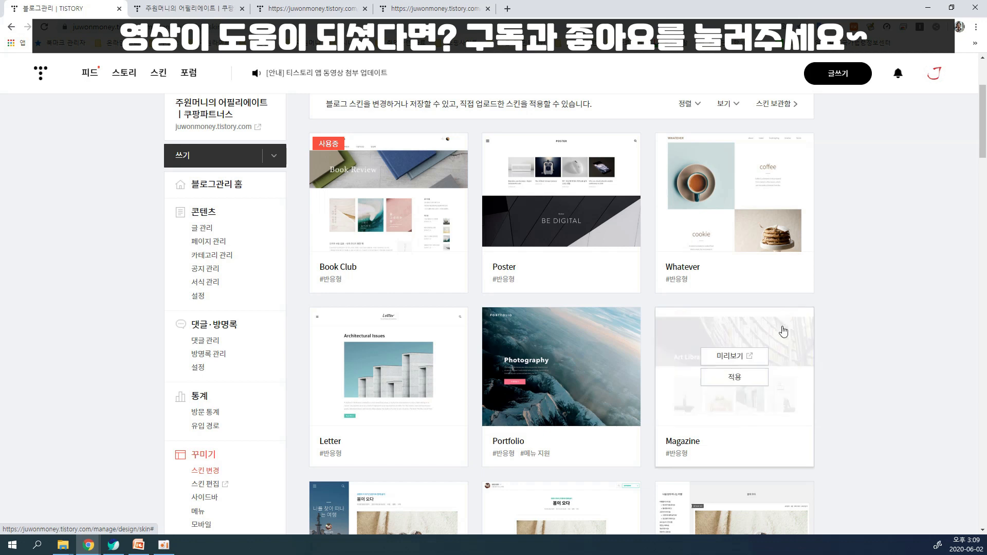